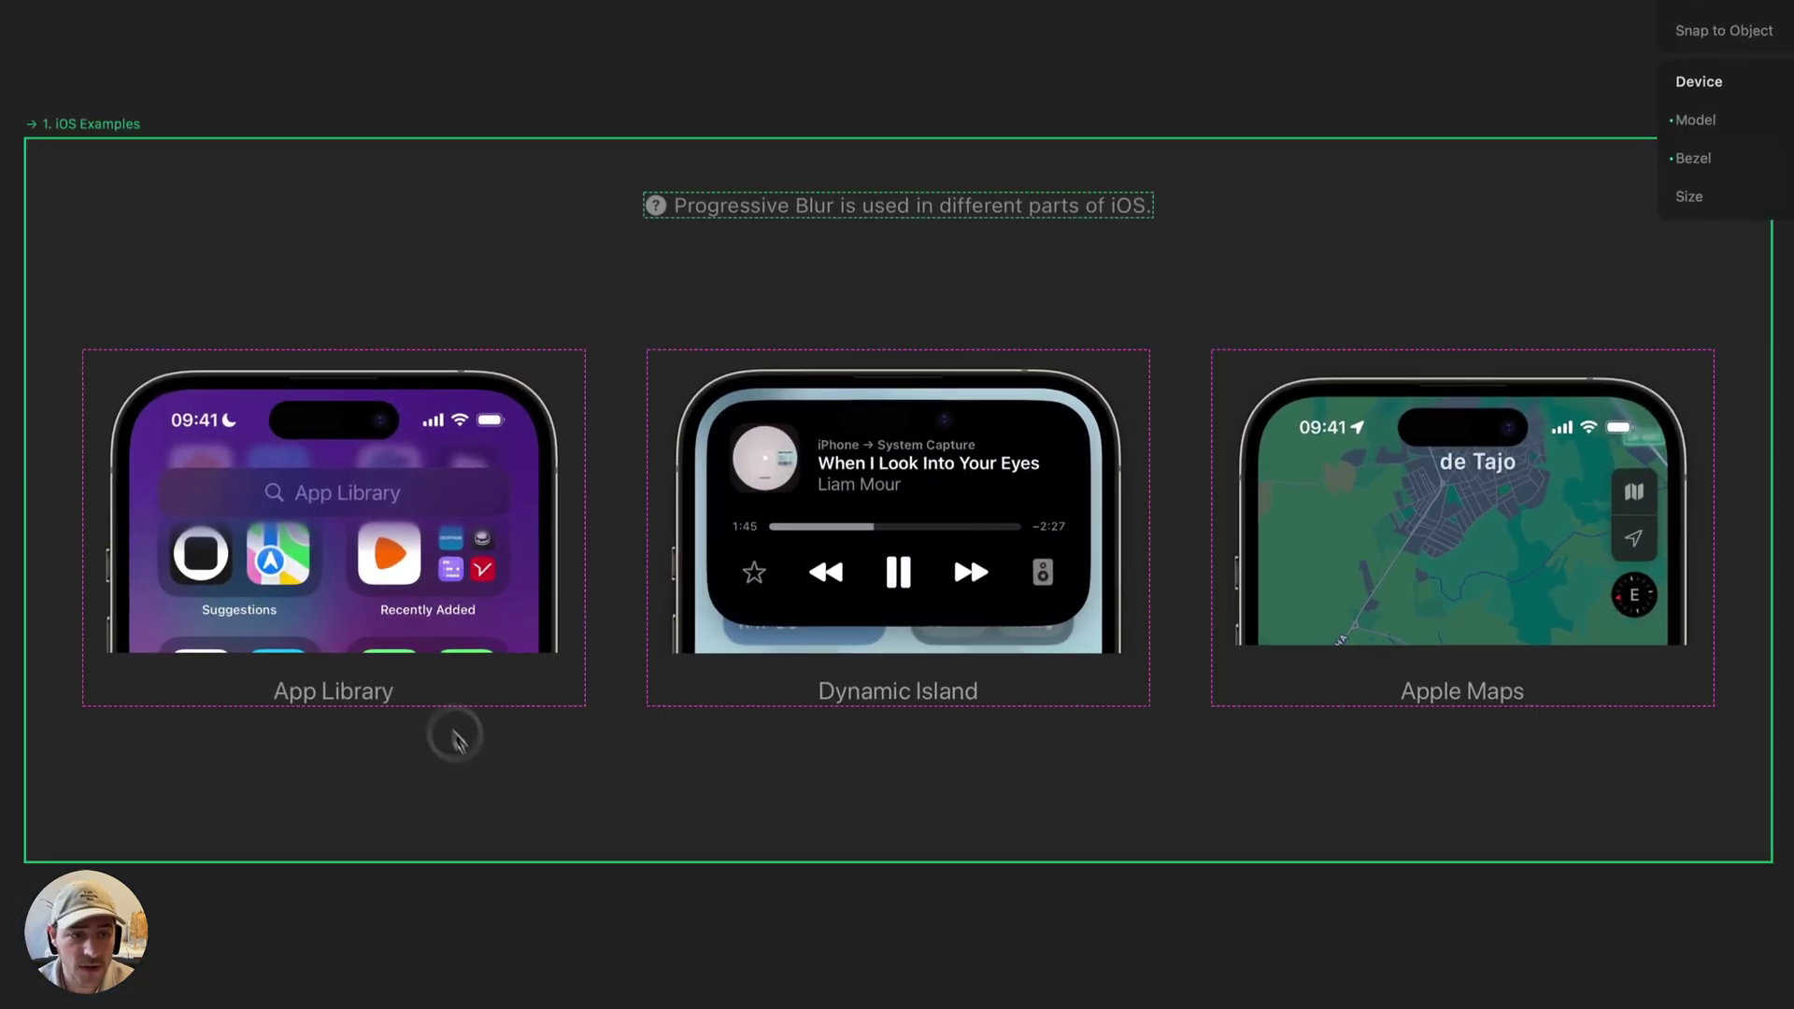
left_click(194, 507)
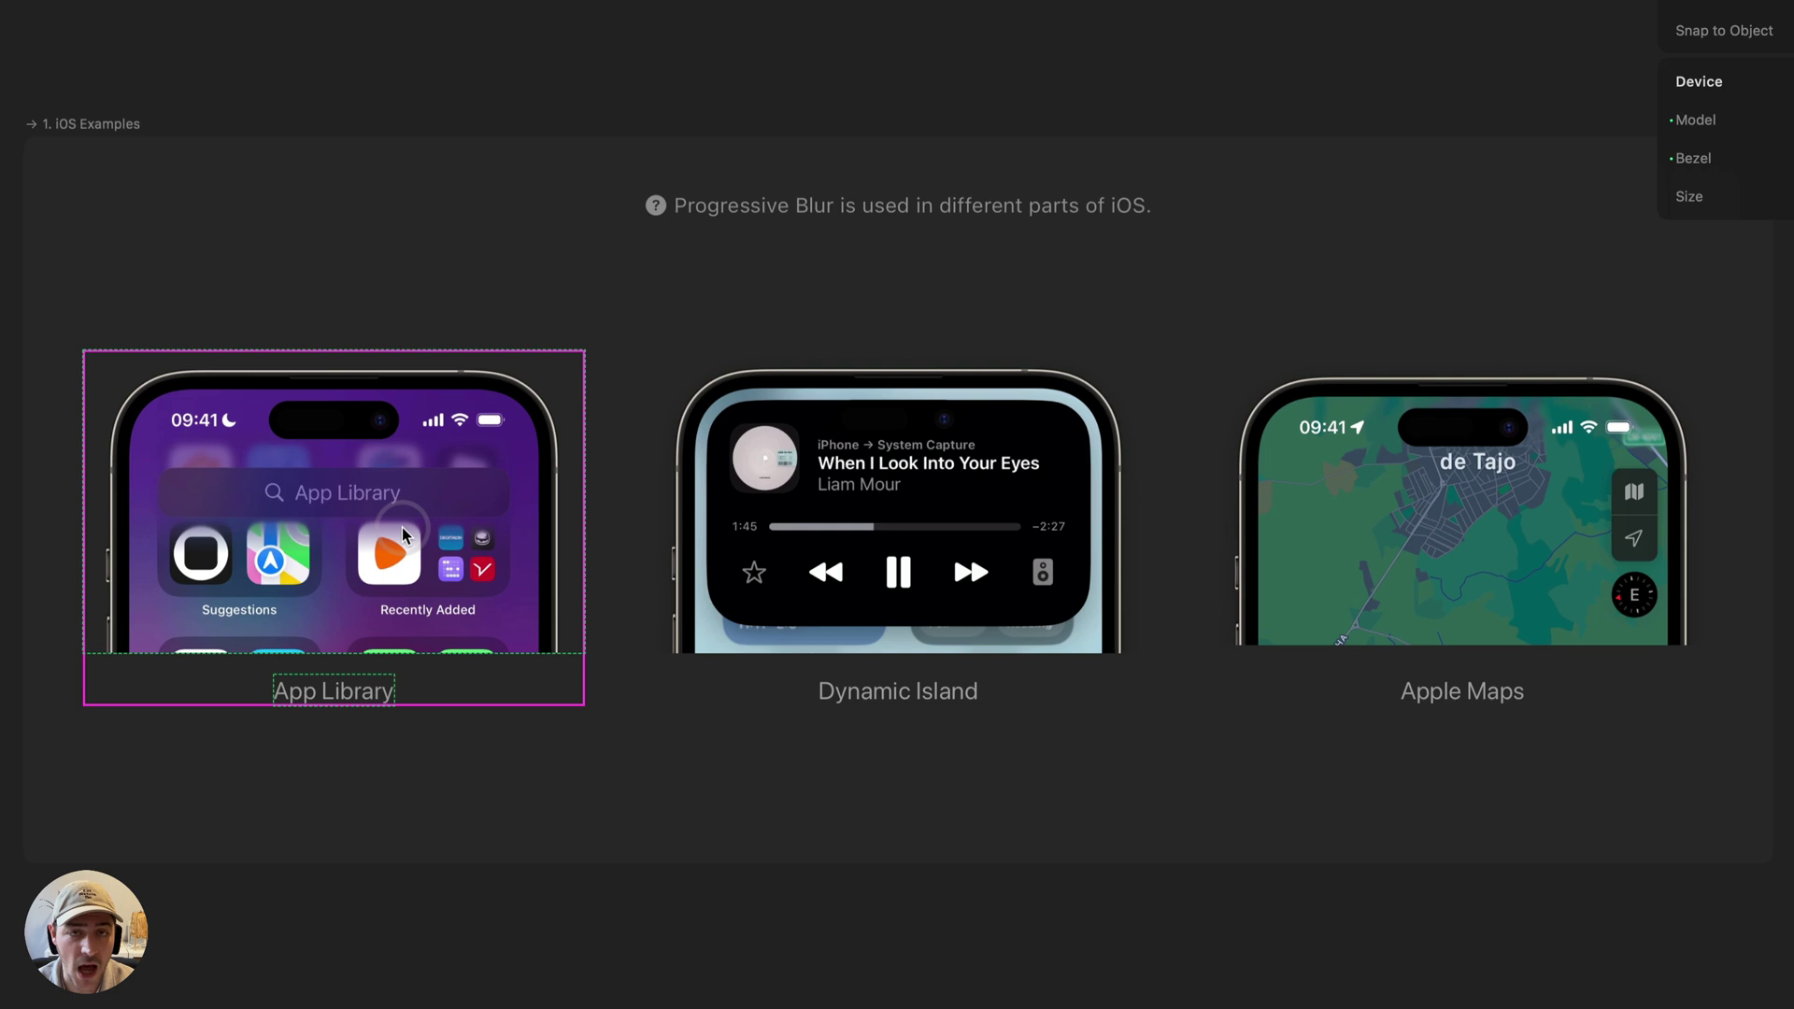
left_click(920, 934)
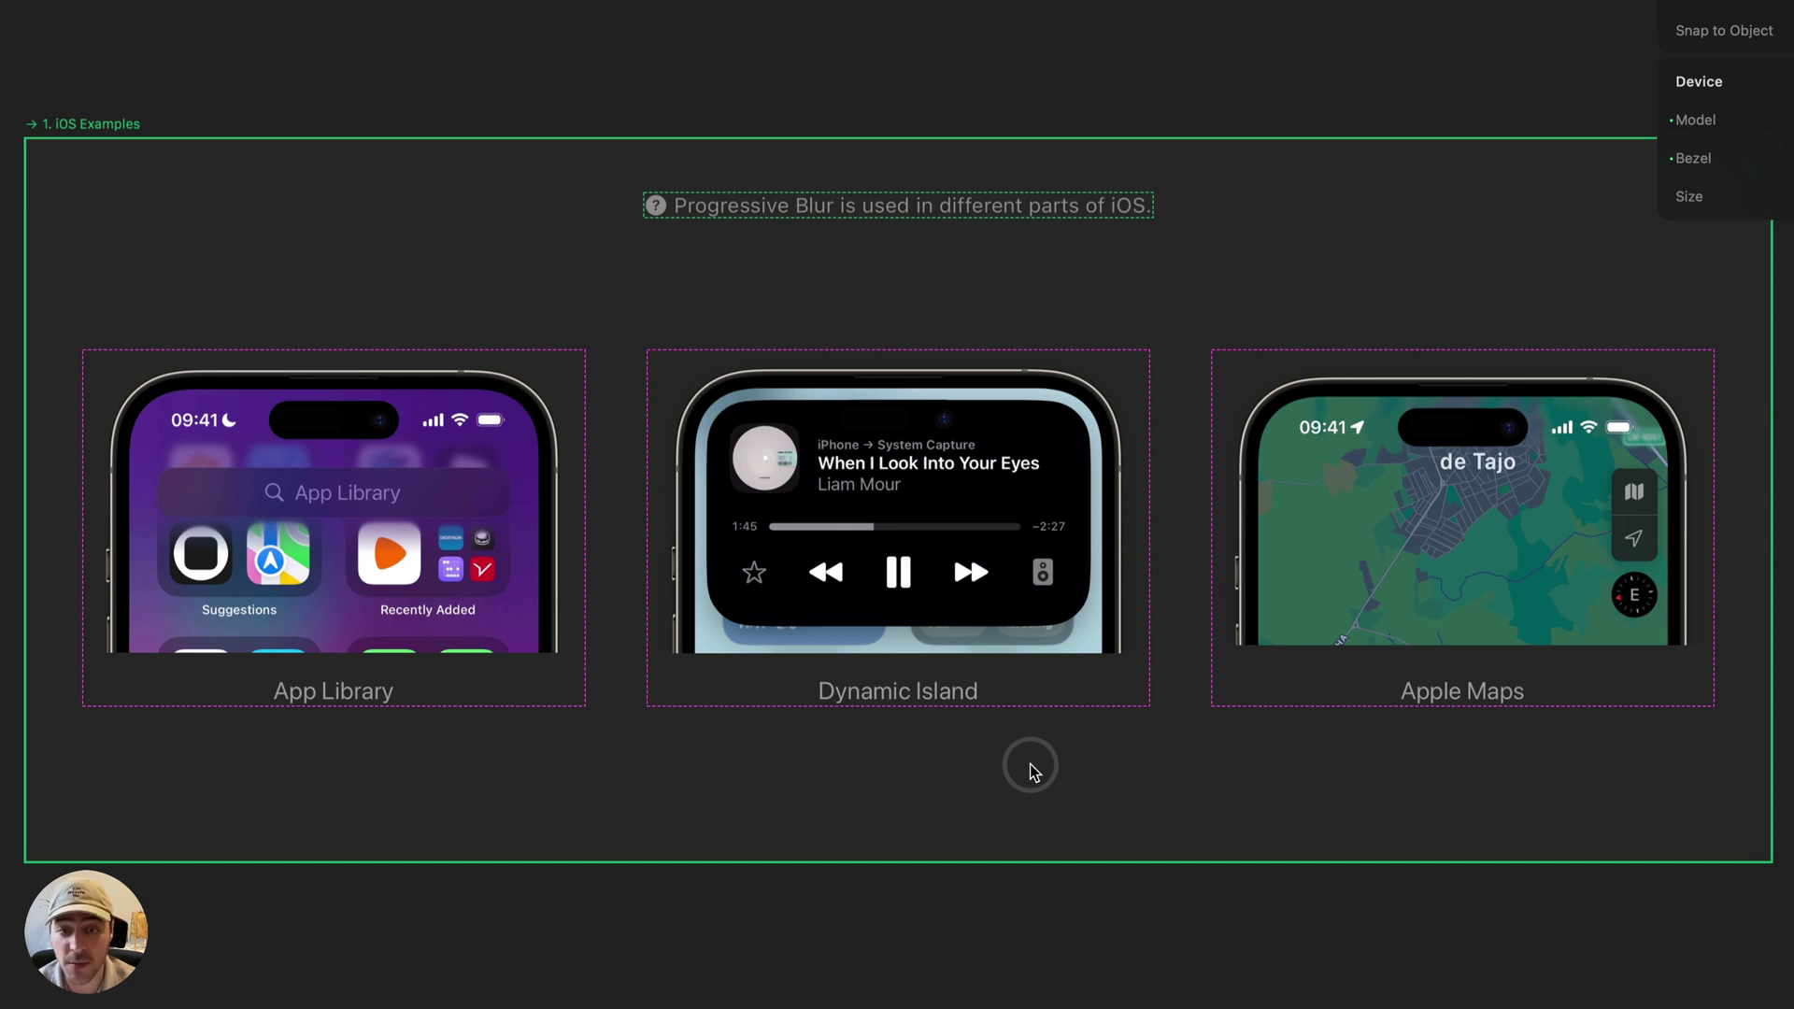
left_click(1049, 478)
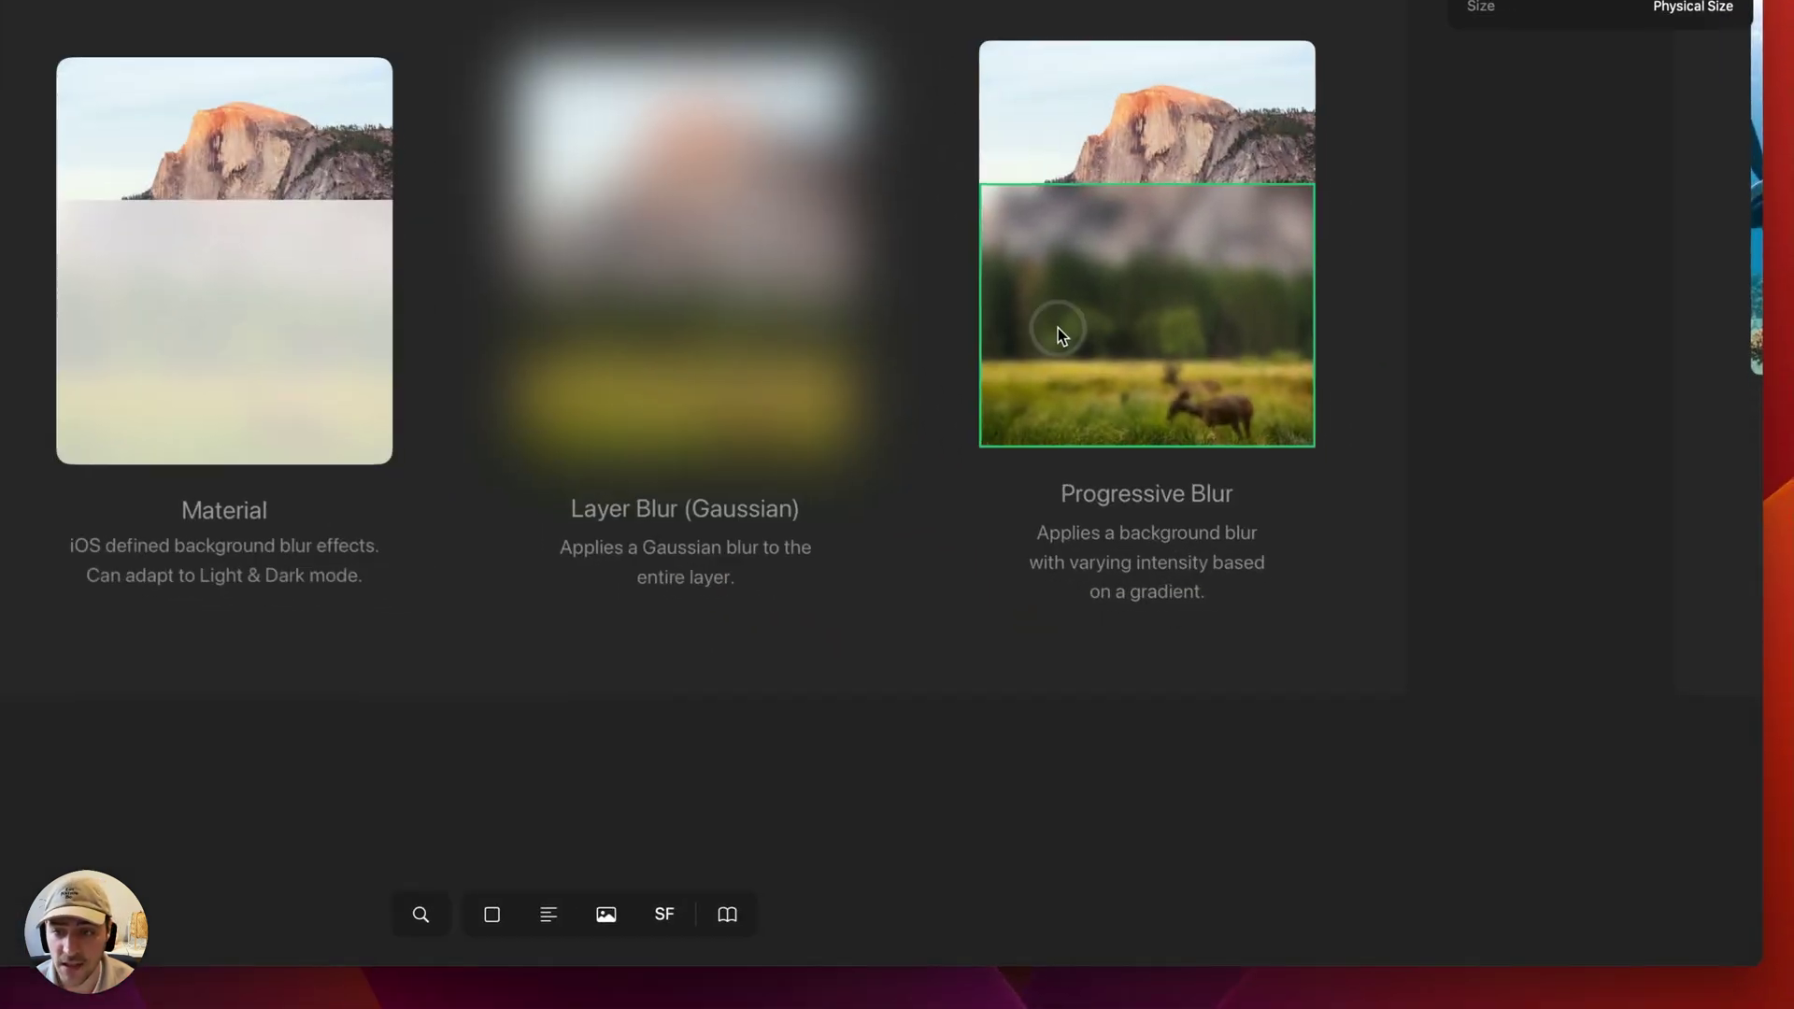
- Examine the blur settings of the overlay layer in the Progressive Blur example, including its radius and intensity map
left_click(1253, 509)
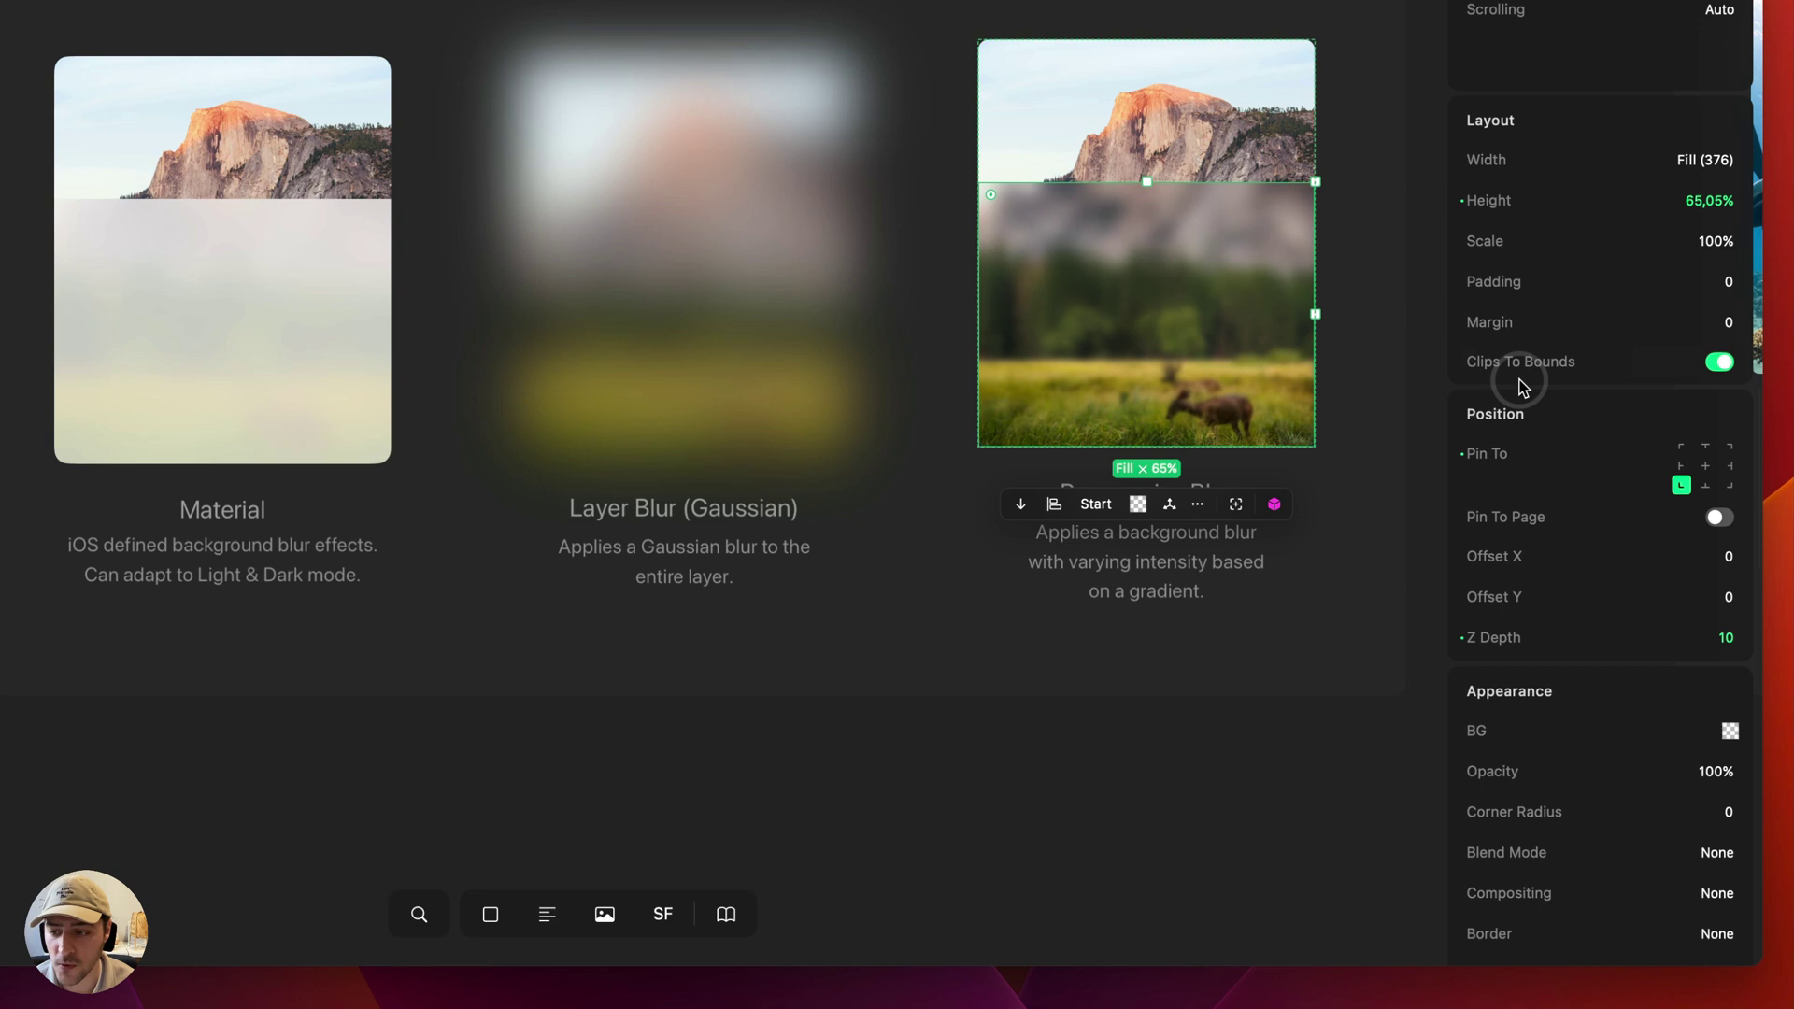
scroll(1523, 388, "down", 3)
scroll(1521, 387, "down", 1)
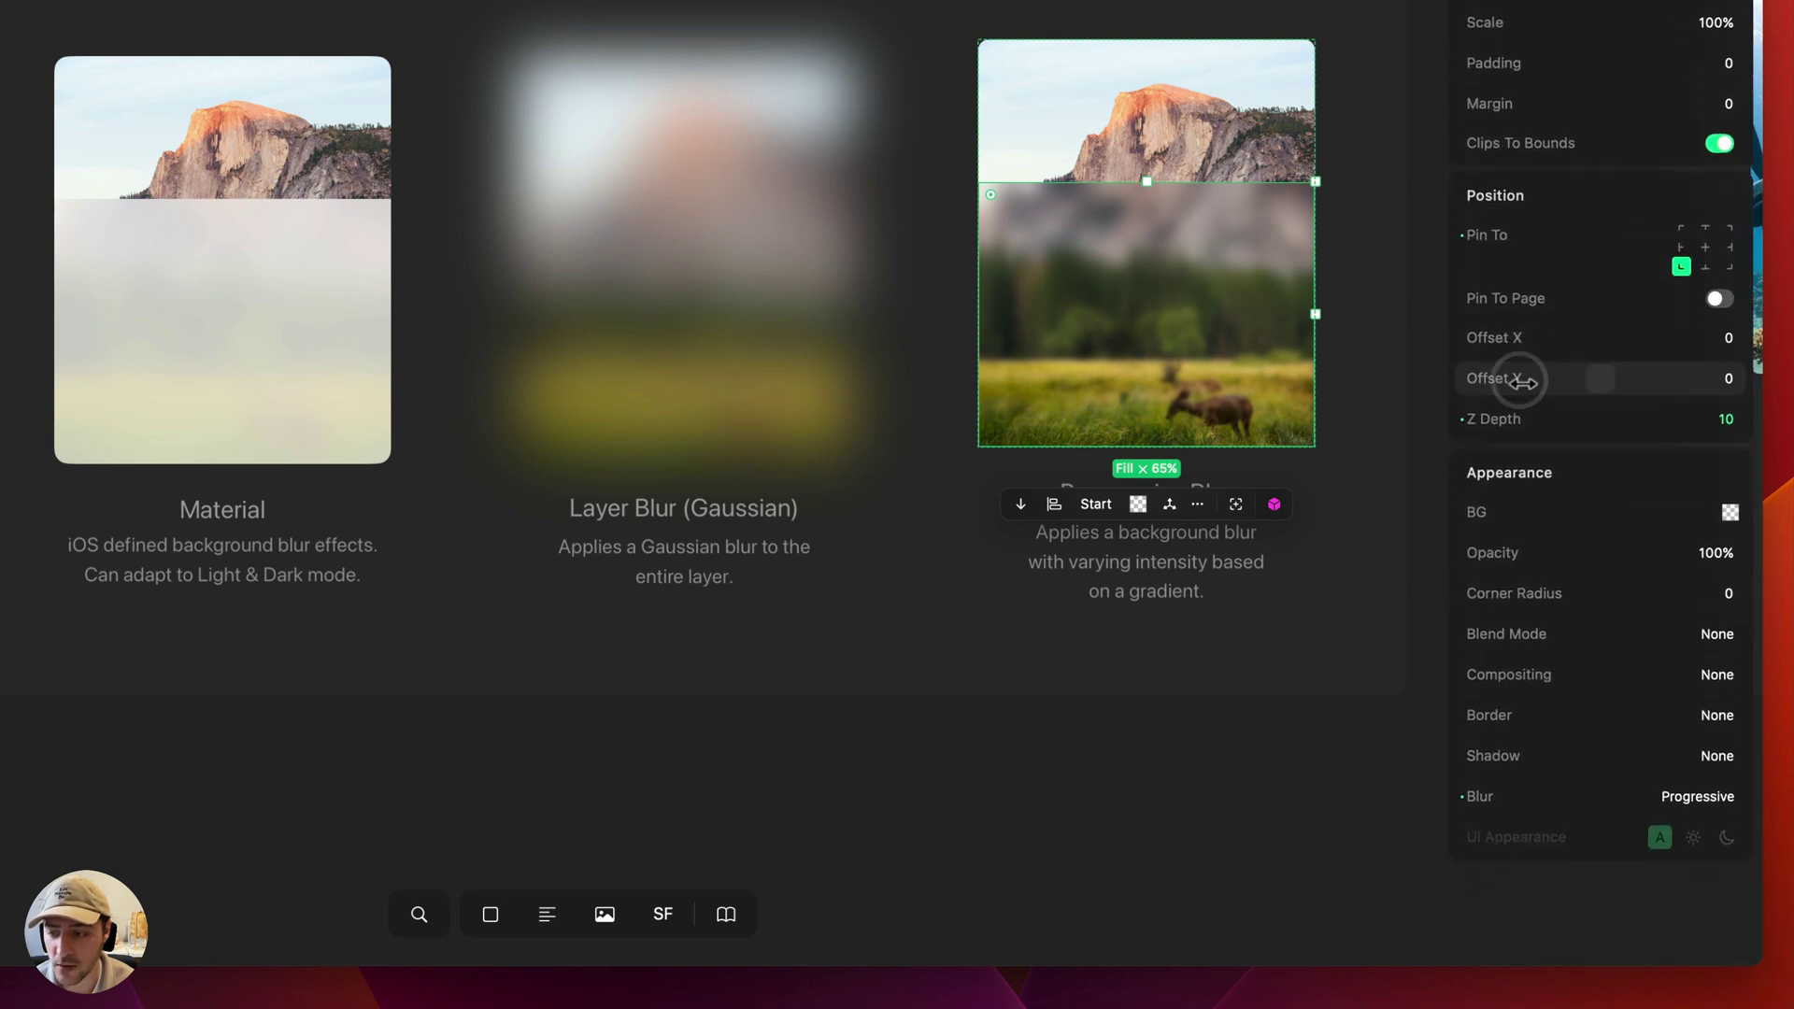
left_click(1560, 794)
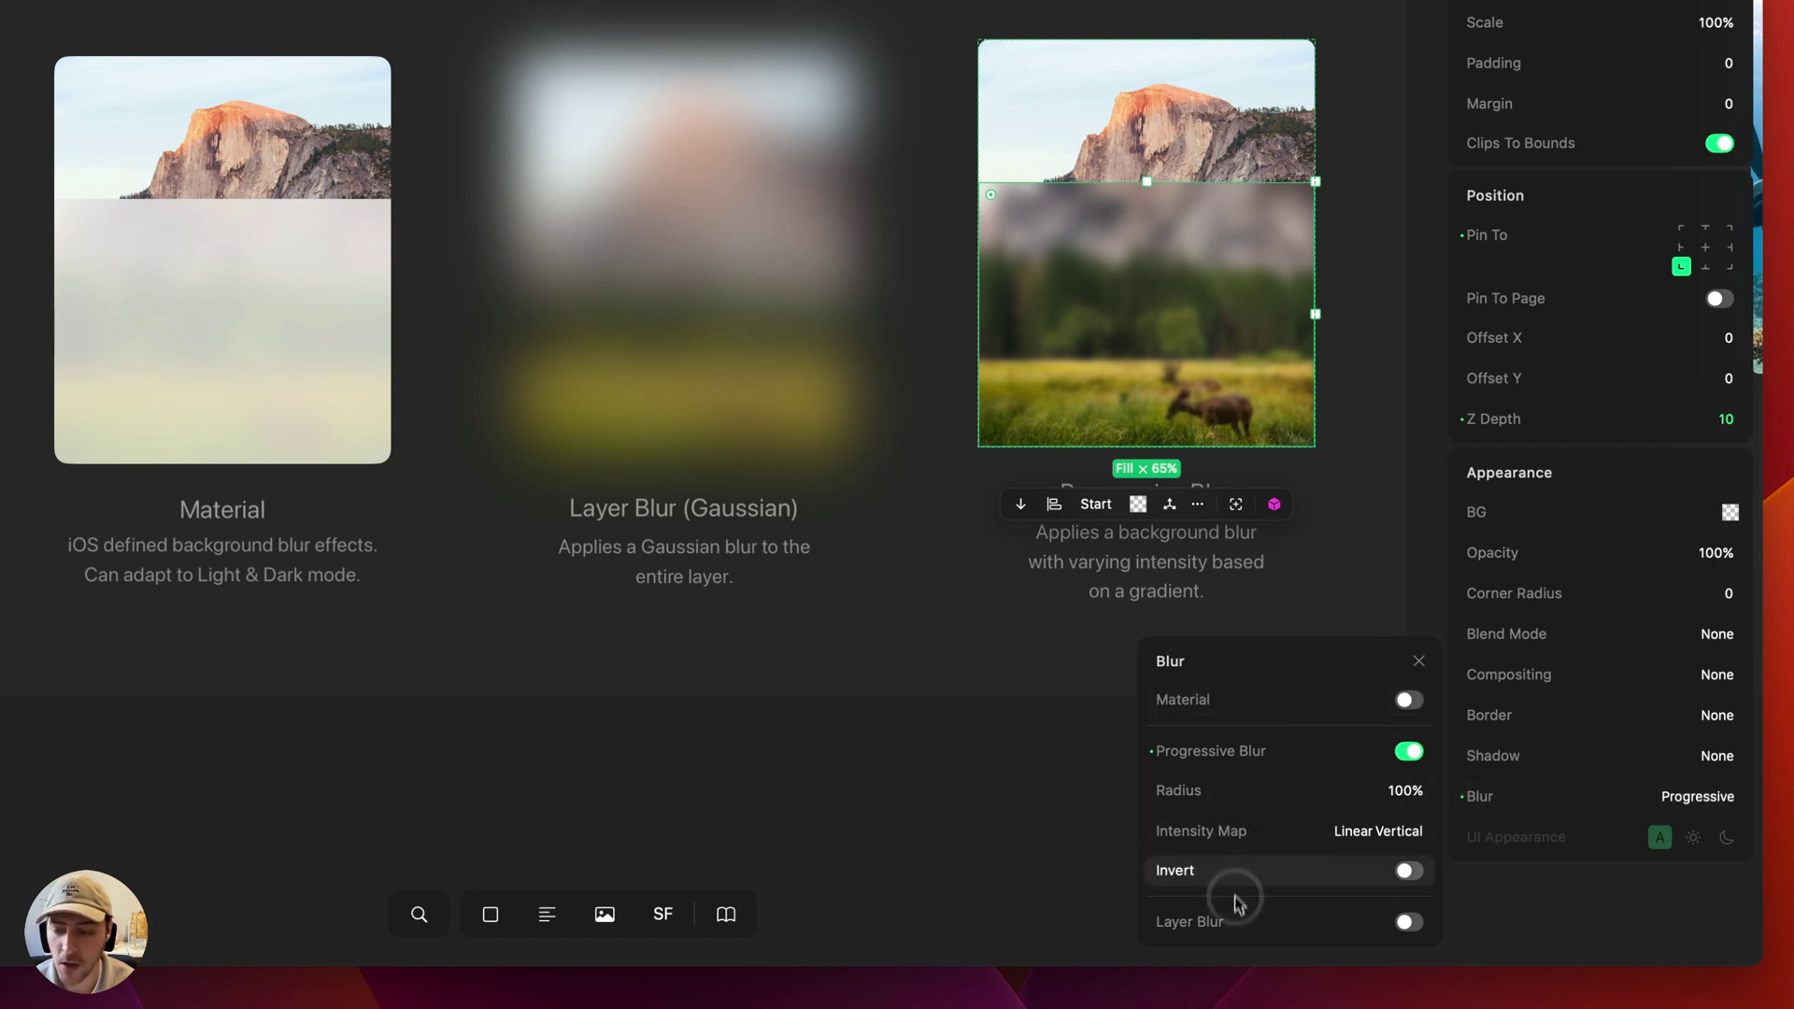
mouse_move(1239, 914)
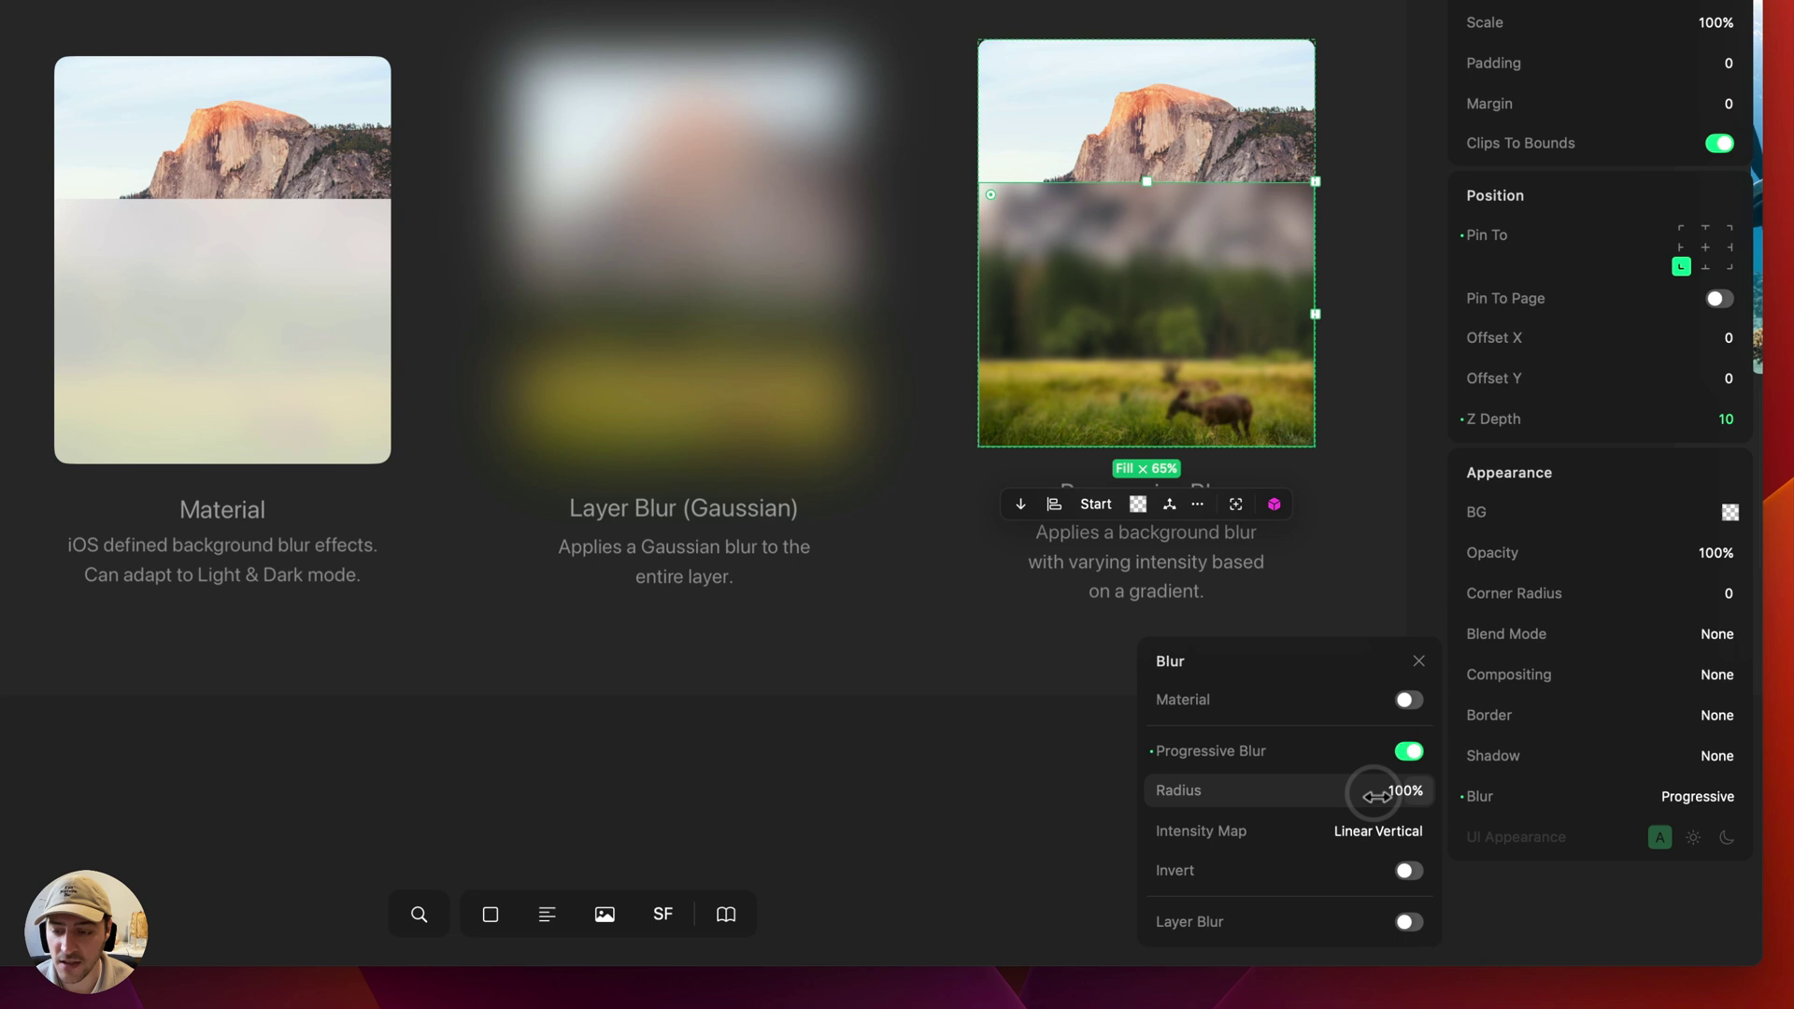
left_click_drag(1373, 793, 1421, 781)
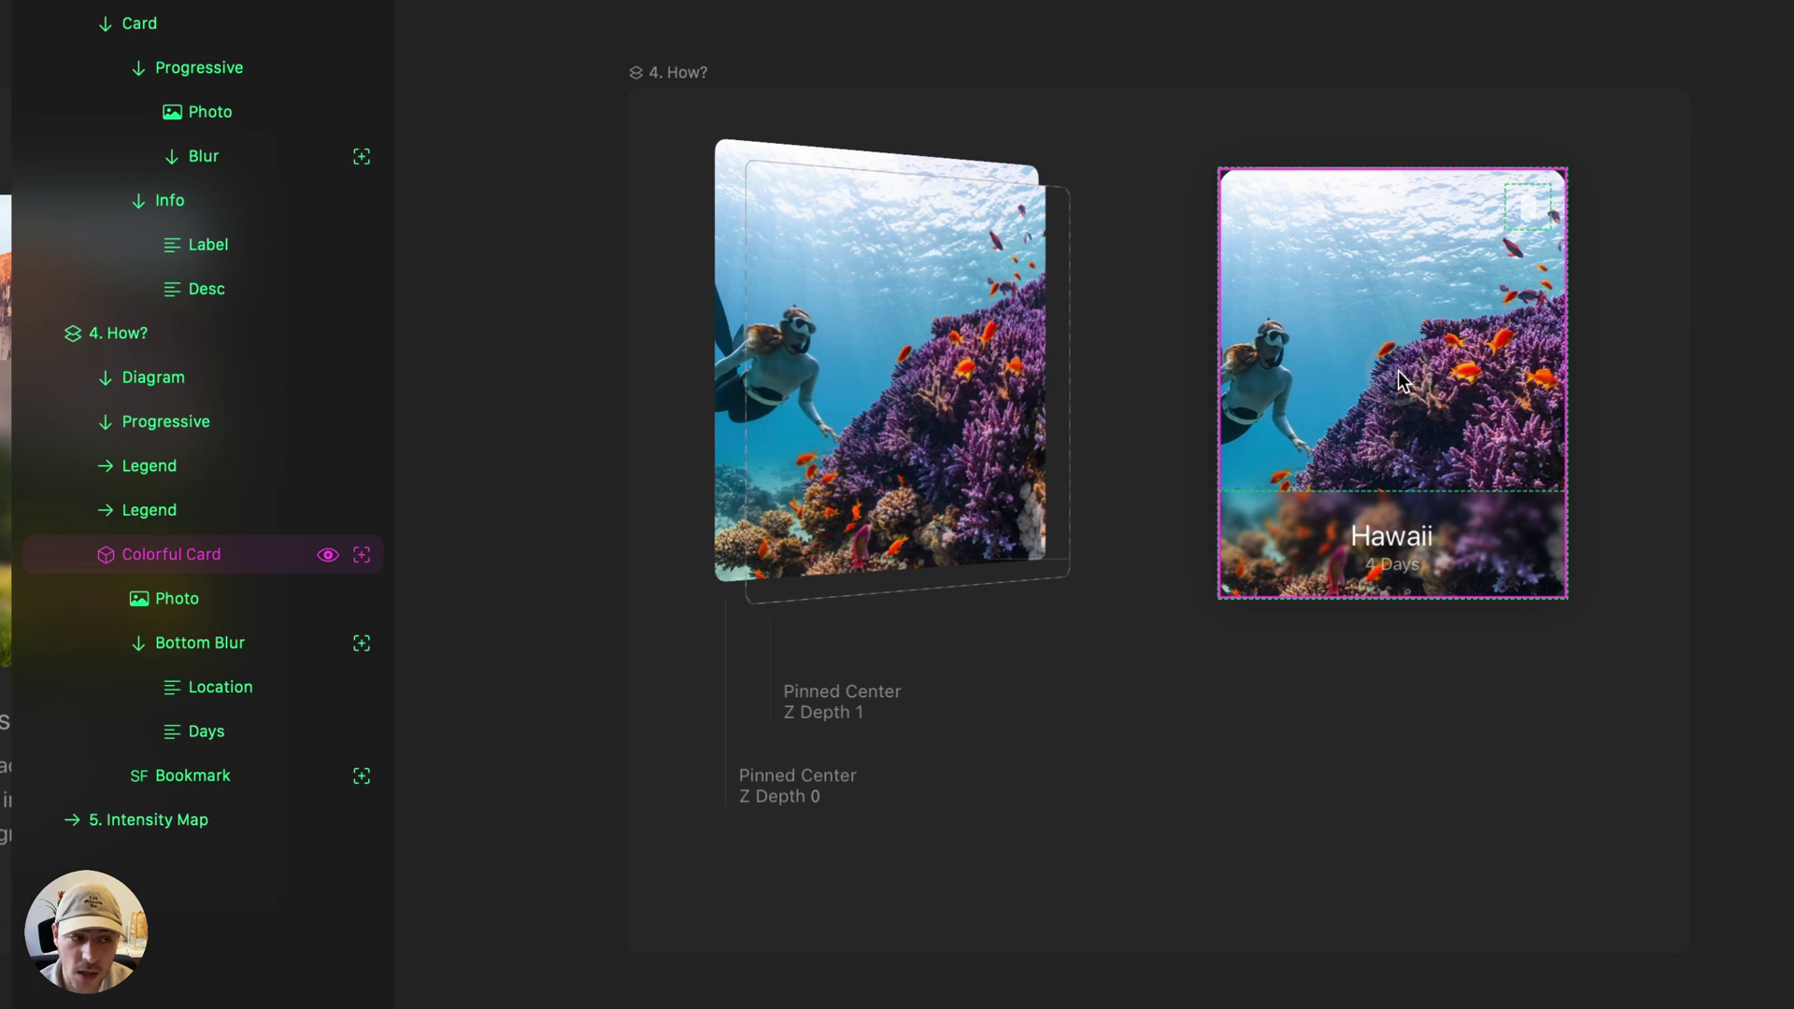
- Examine how the Colorful Card is layered, checking its Photo and Bottom Blur layers and the diagram's legend
left_click(1402, 378)
left_click(267, 597)
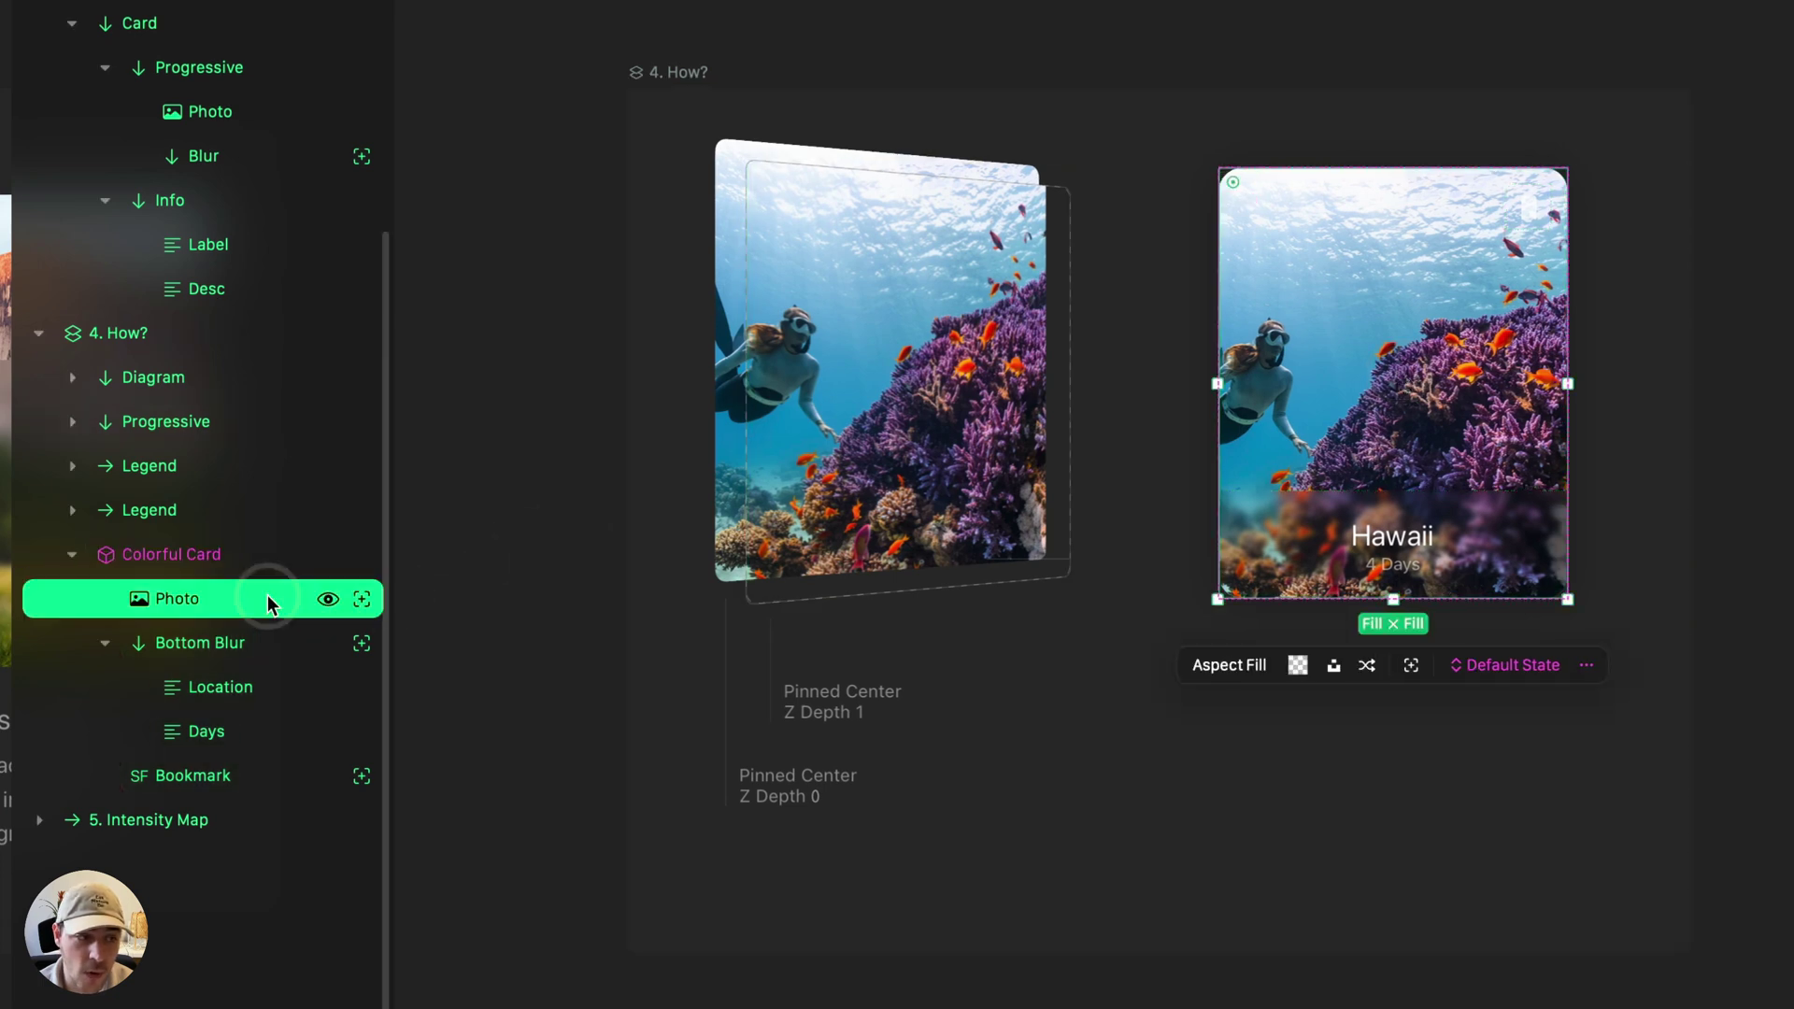
left_click(243, 566)
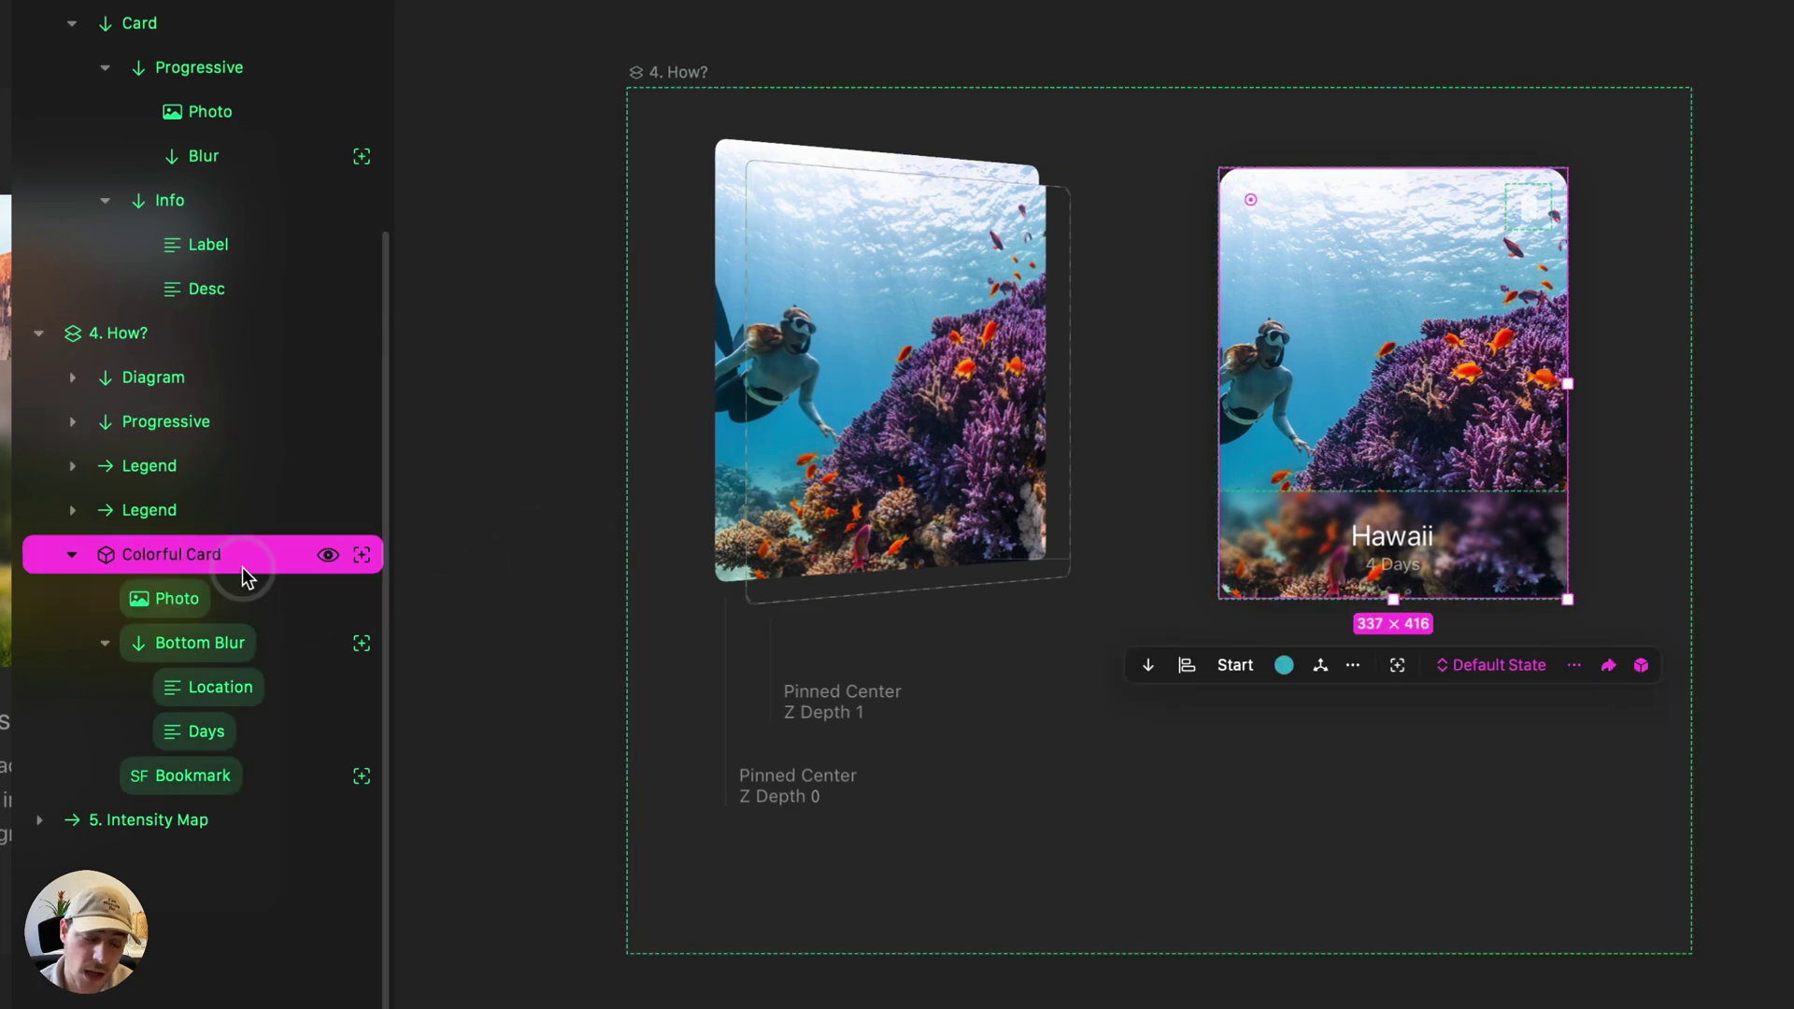
left_click(234, 642)
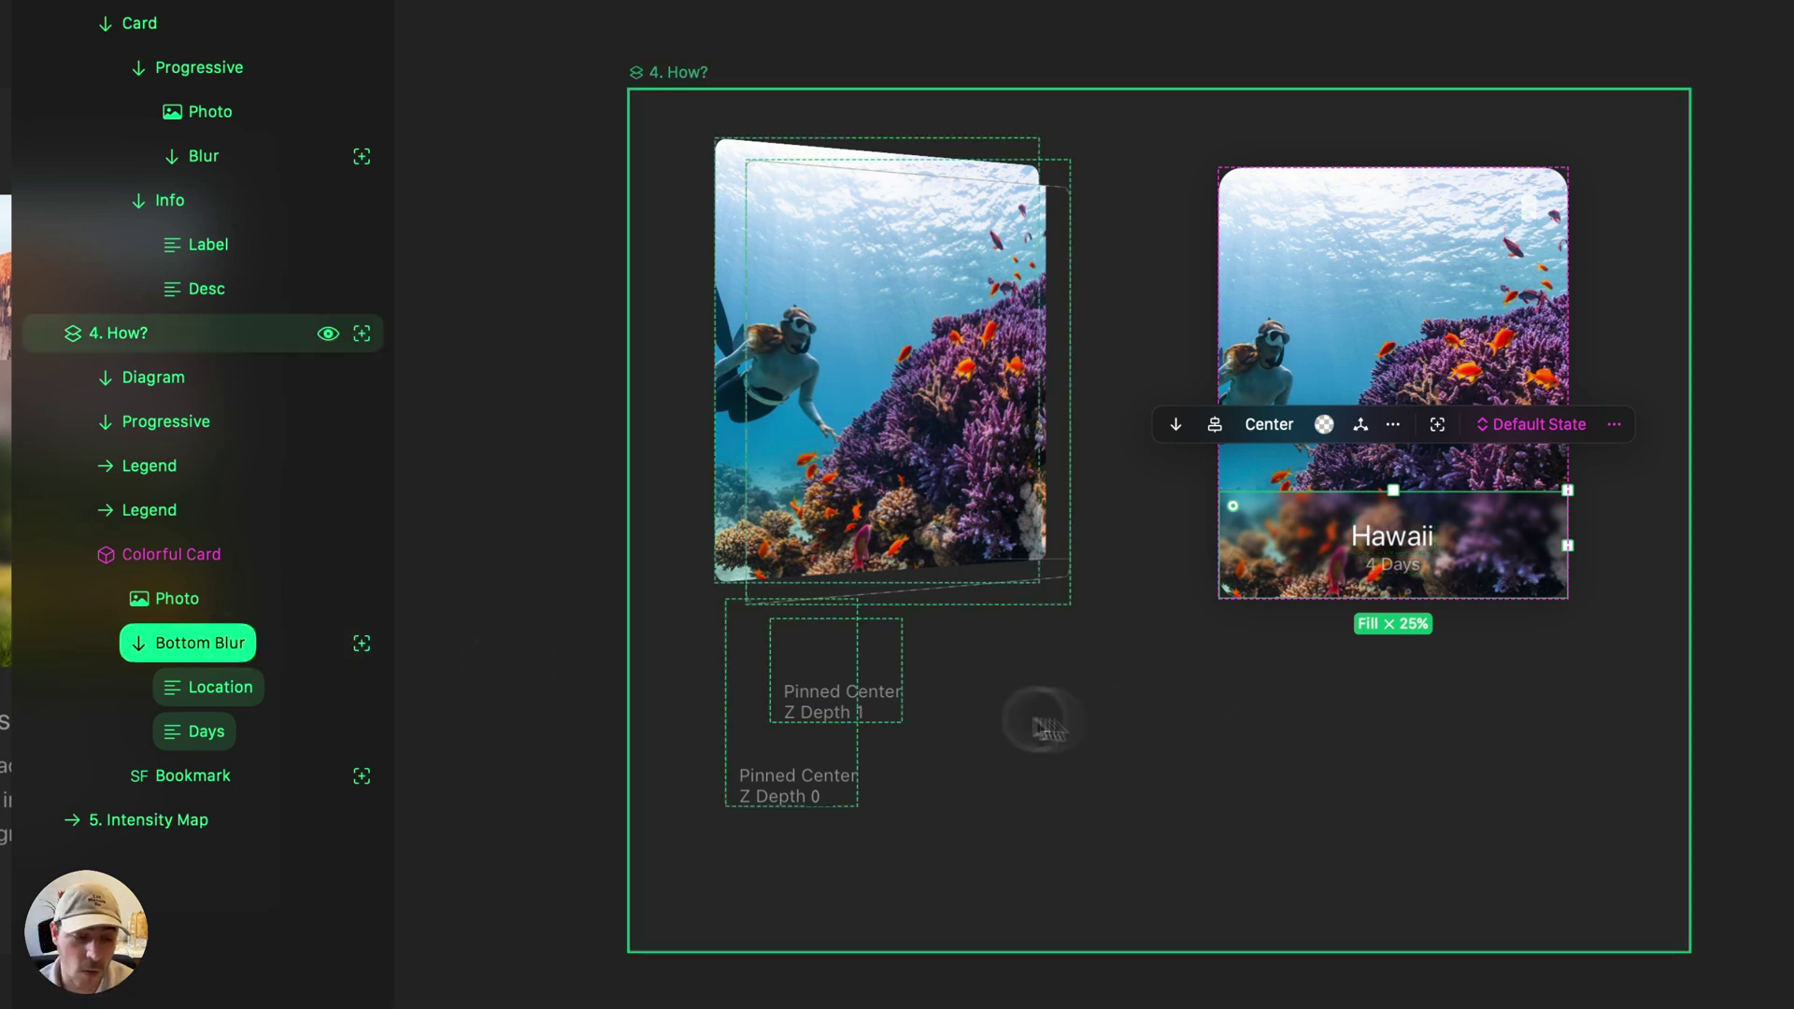
left_click(896, 689)
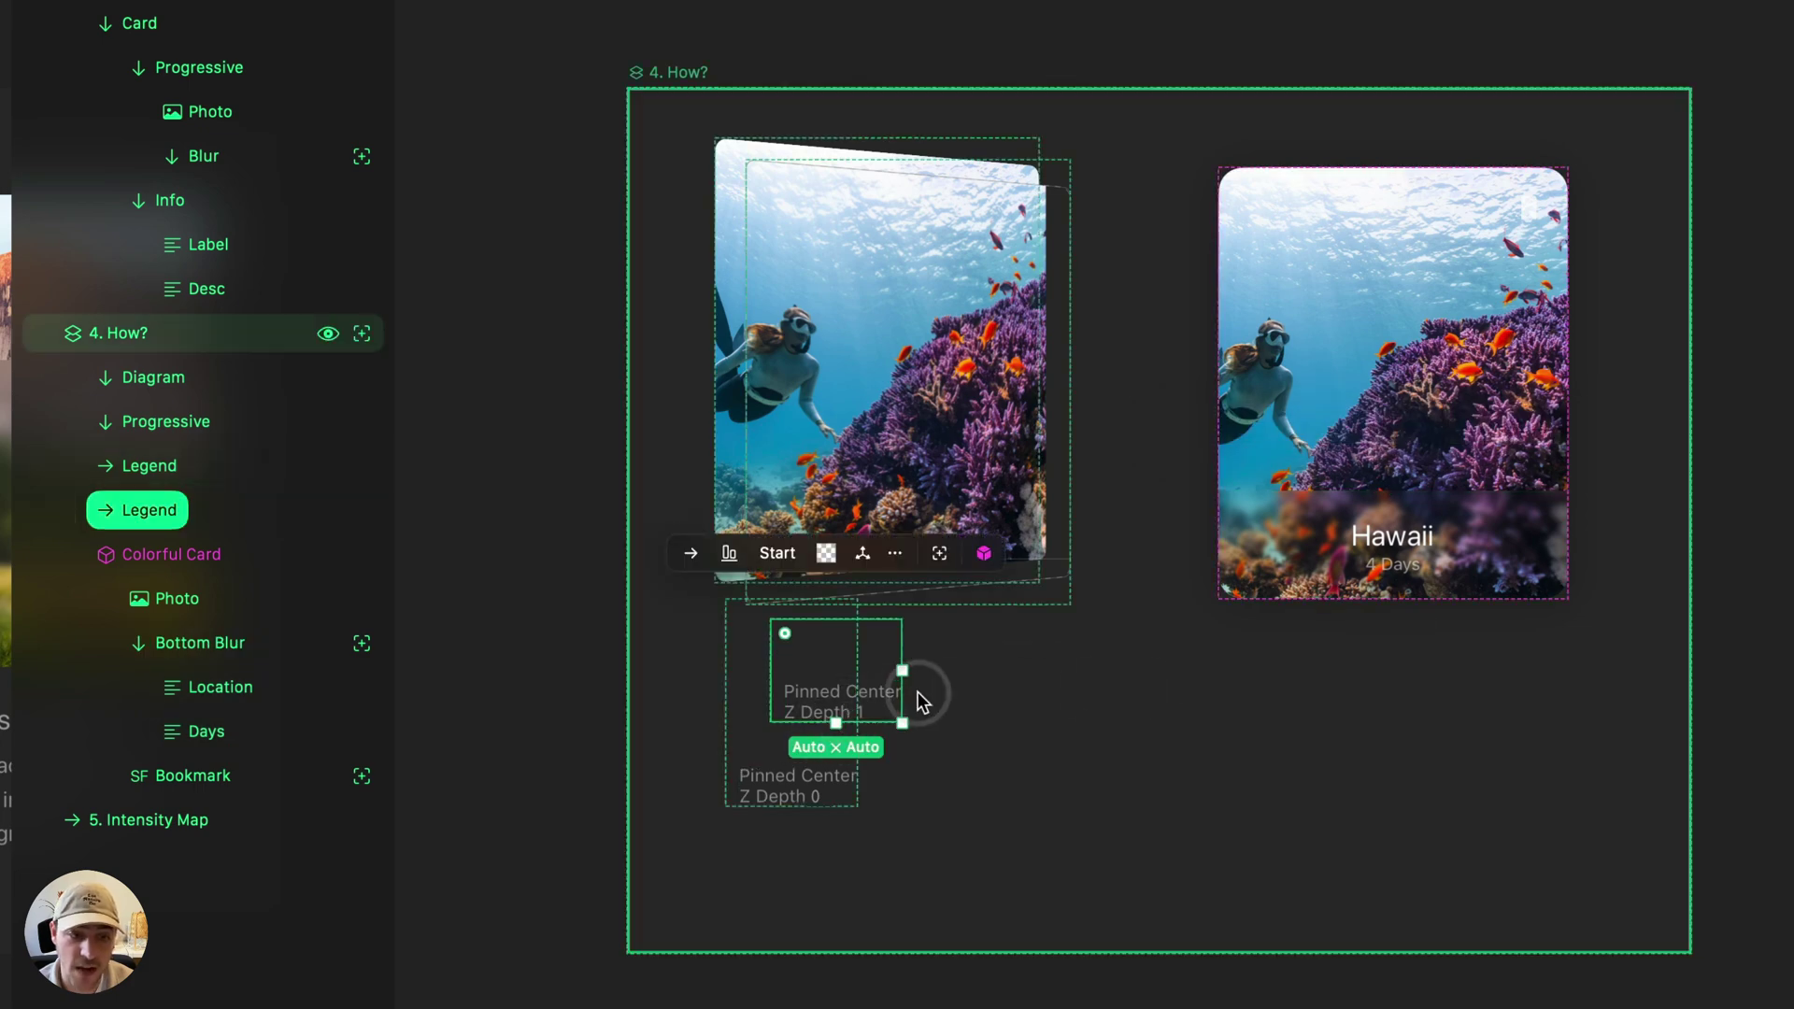
key("Escape")
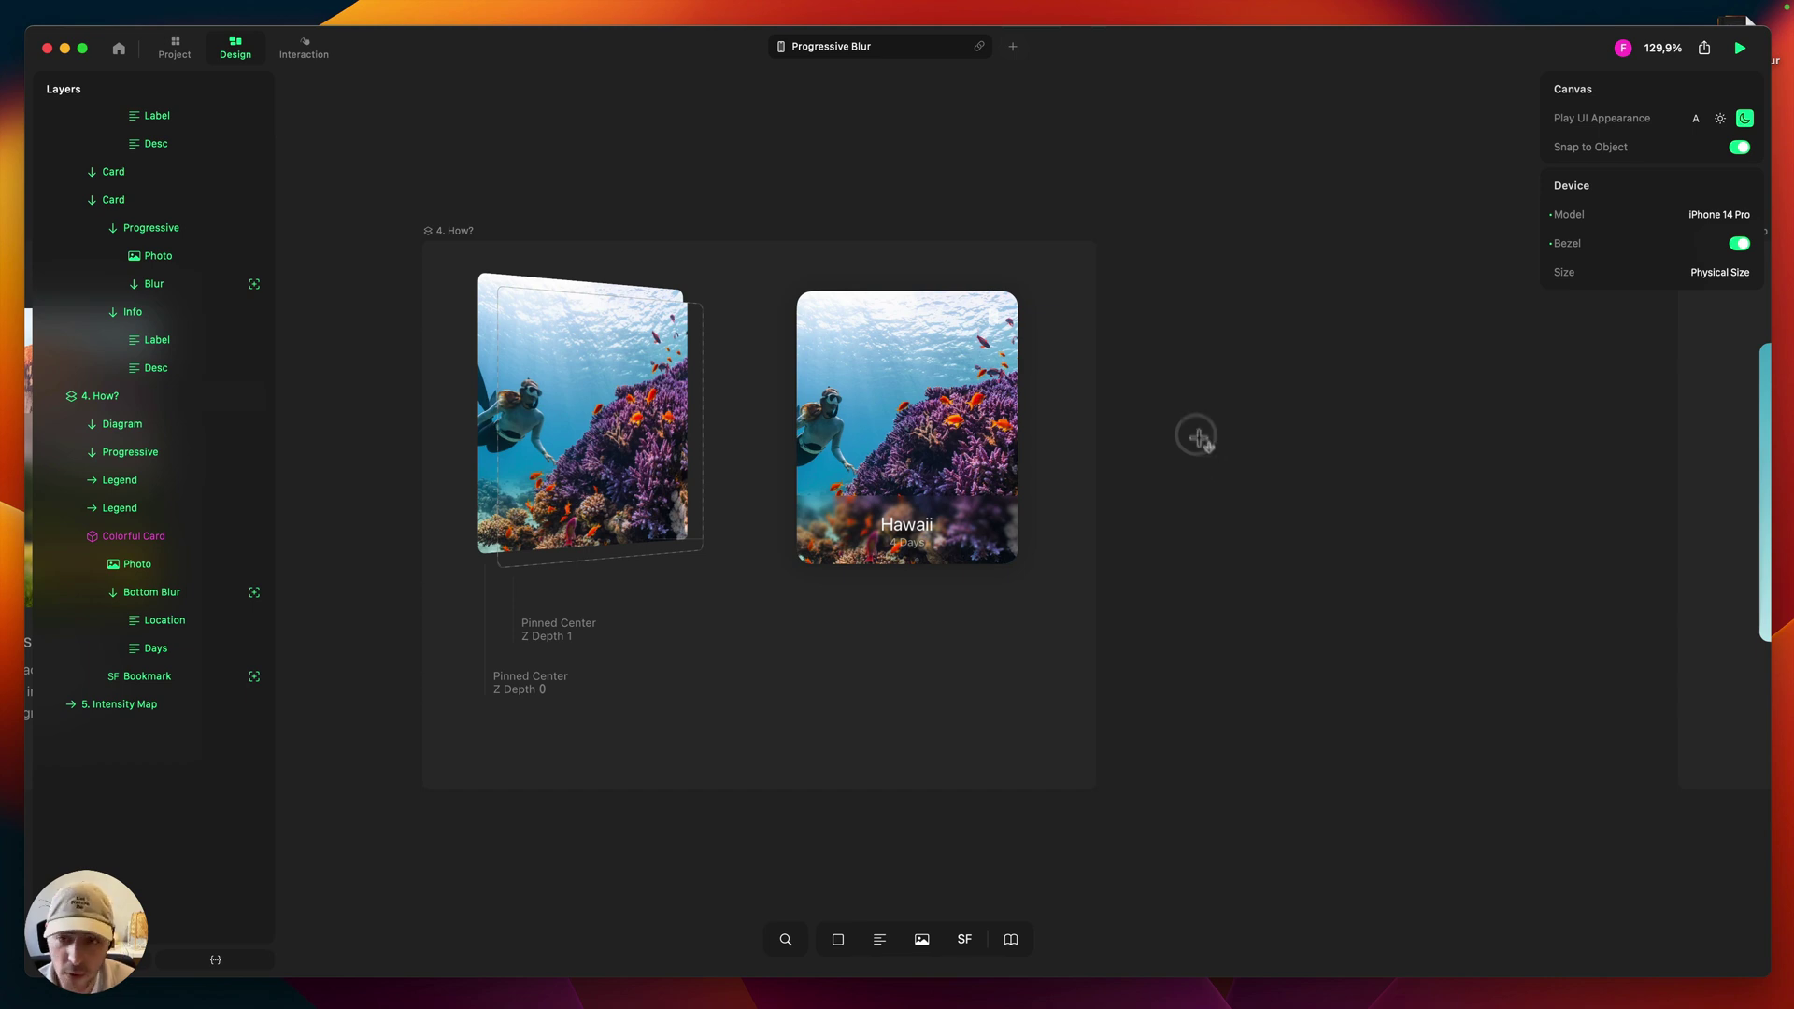
- Draw a stack of about 376 × 540 beside the "4. How?" frame and add an image inside it with Fill height
mouse_move(1185, 340)
left_mouse_down()
mouse_move(1321, 609)
mouse_move(1389, 681)
mouse_move(1432, 695)
left_mouse_up()
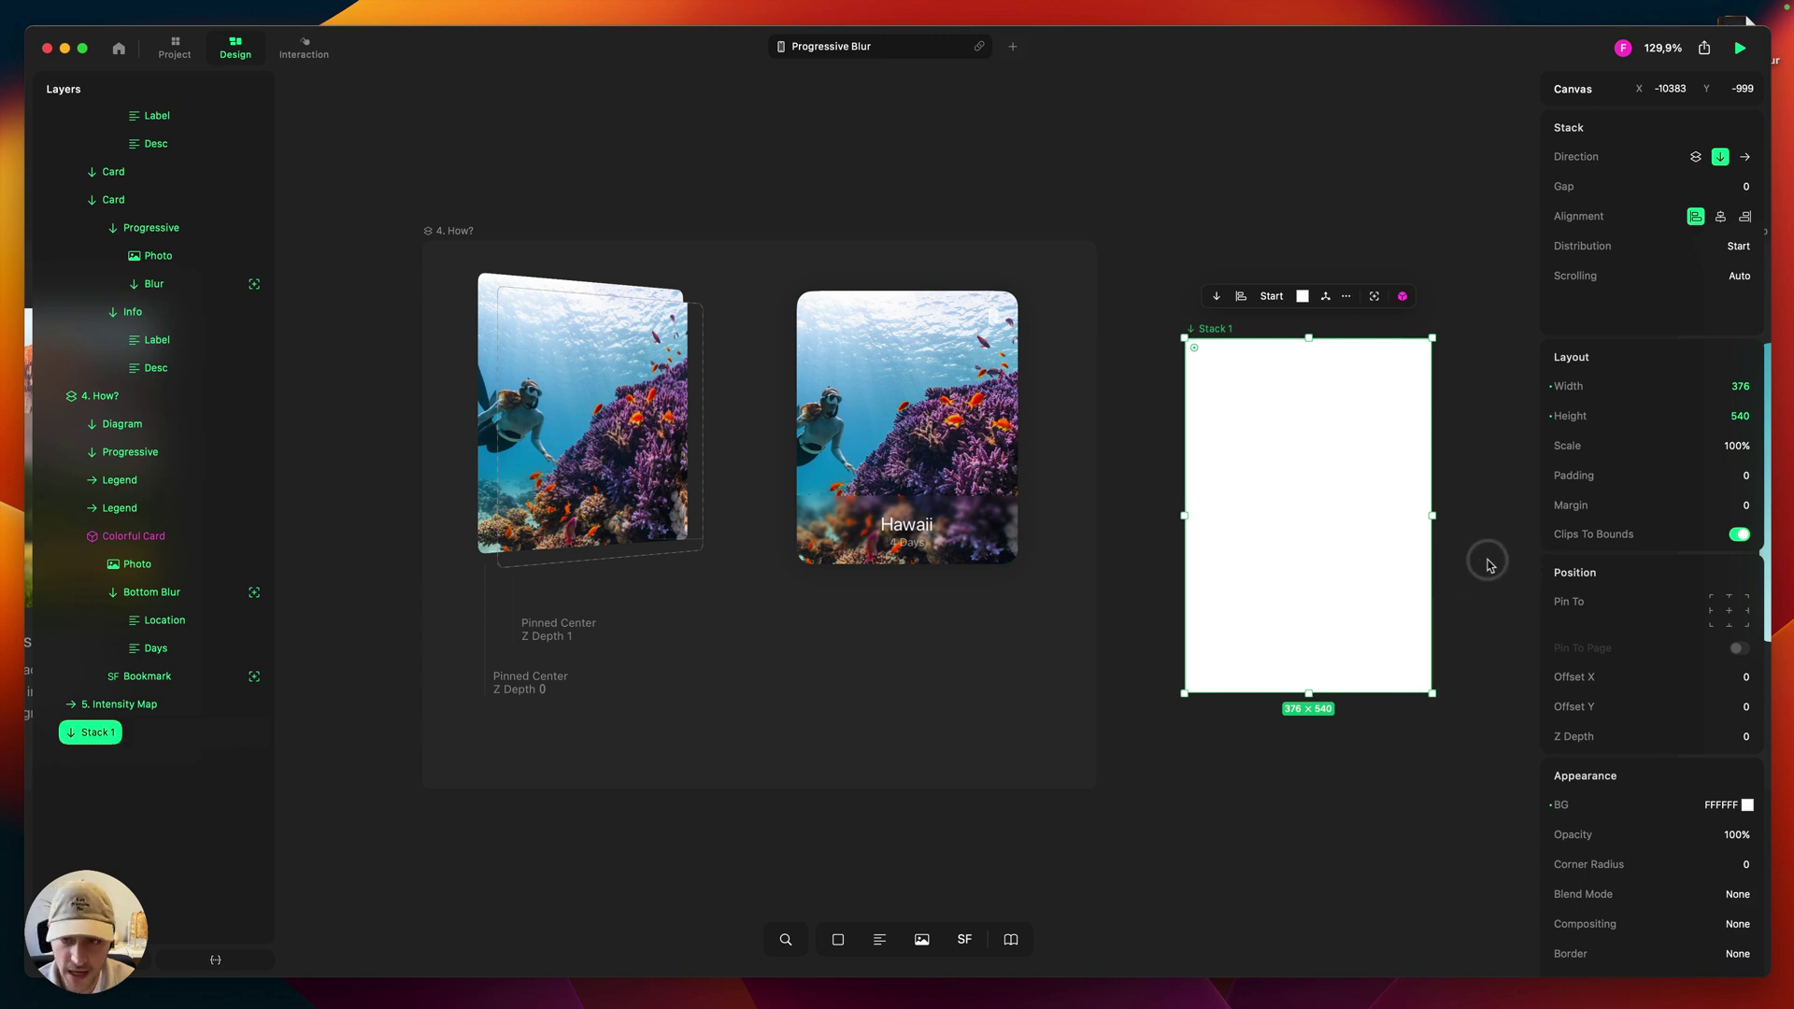
key("i")
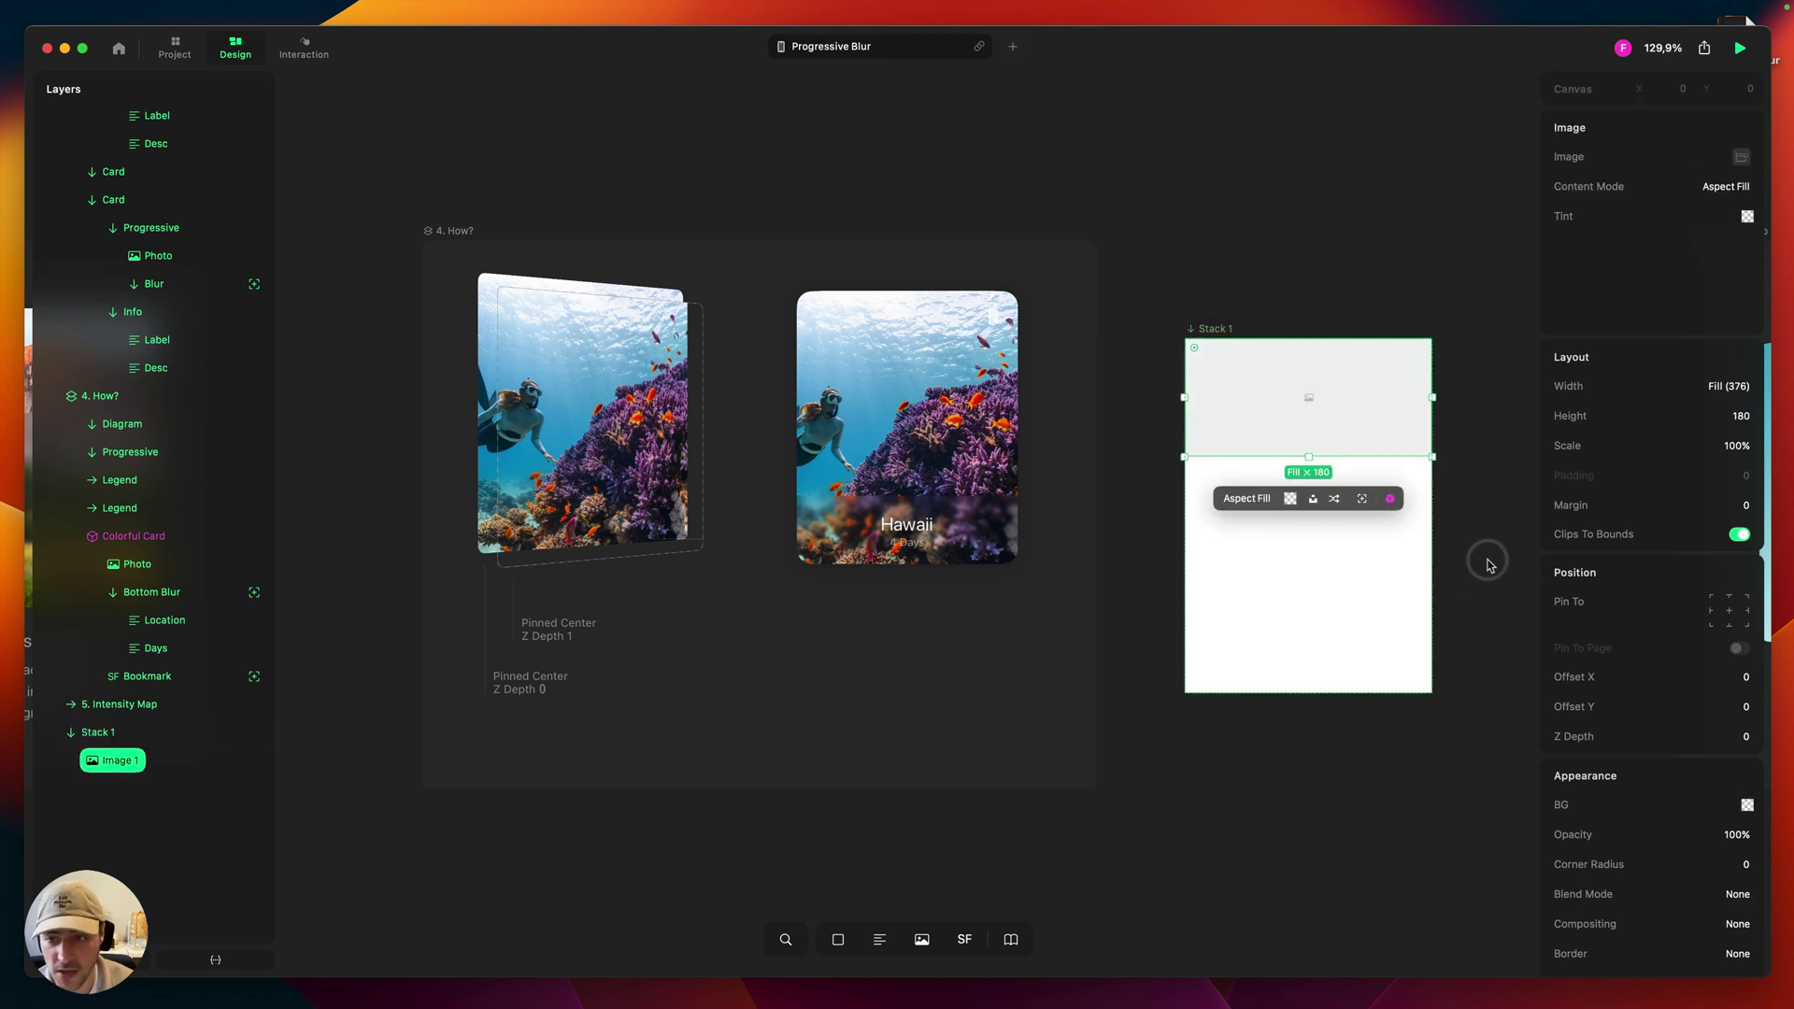
left_click(1316, 470)
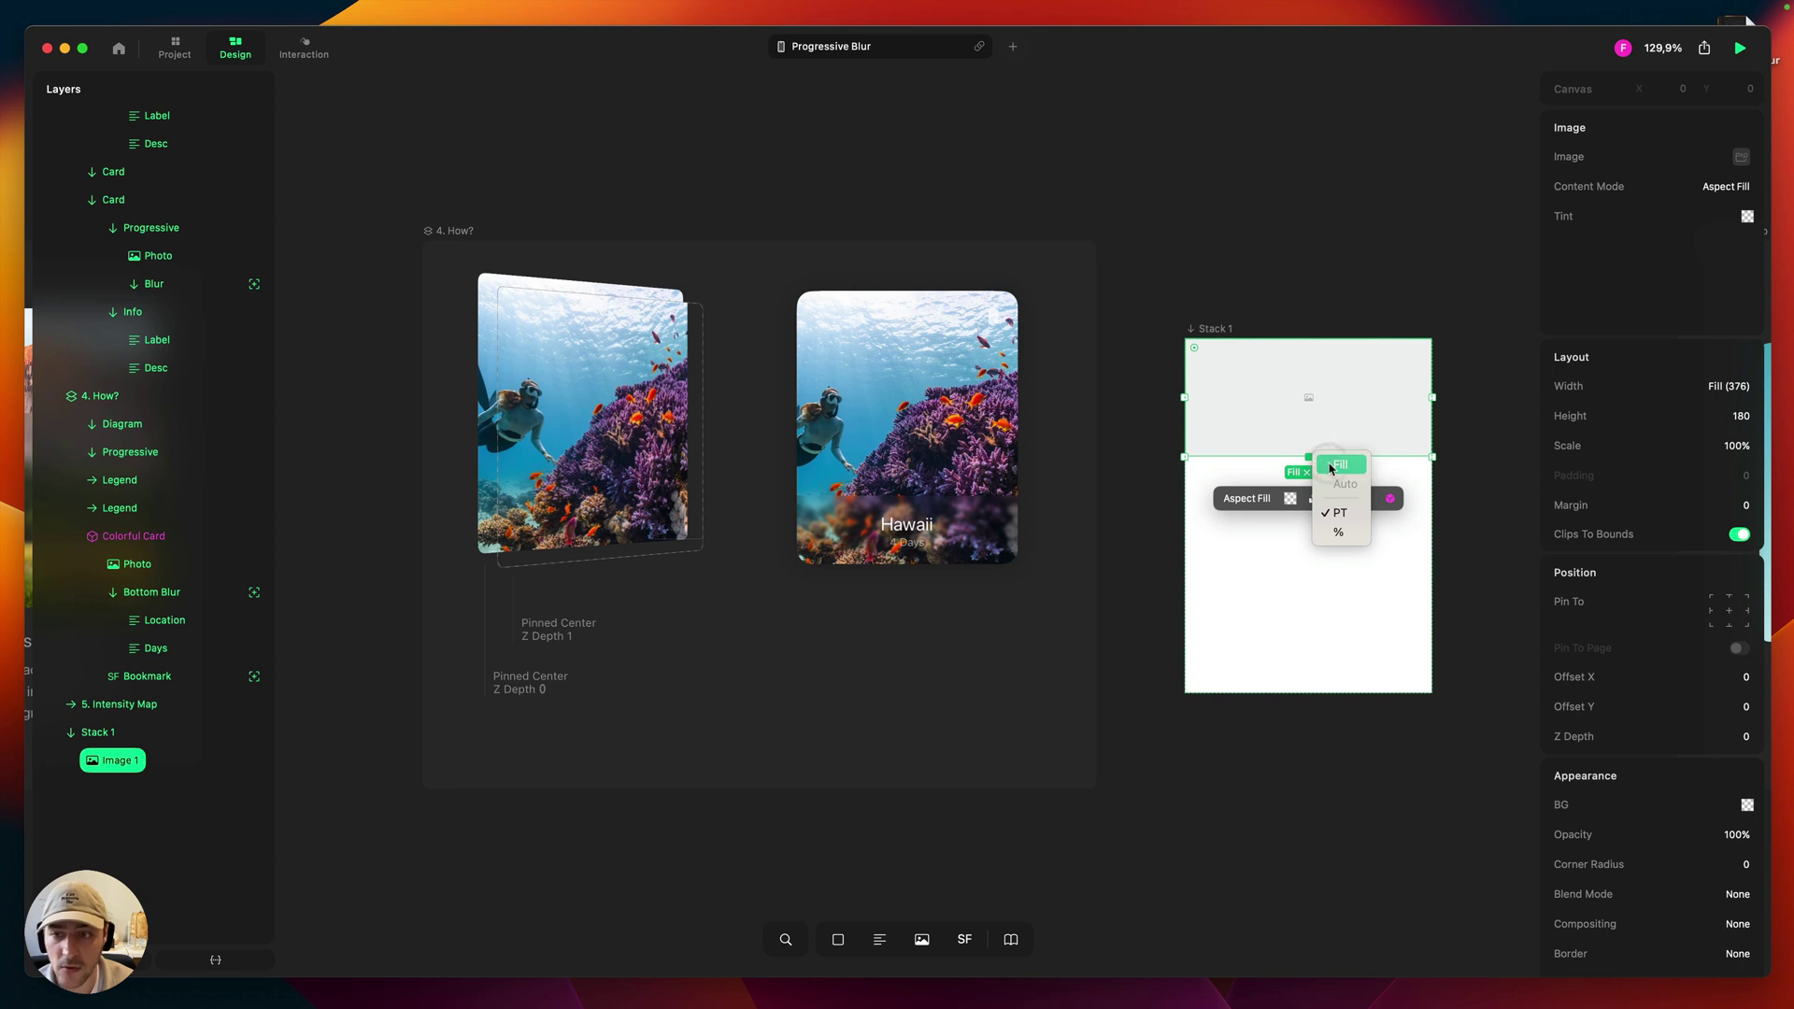
left_click(1332, 465)
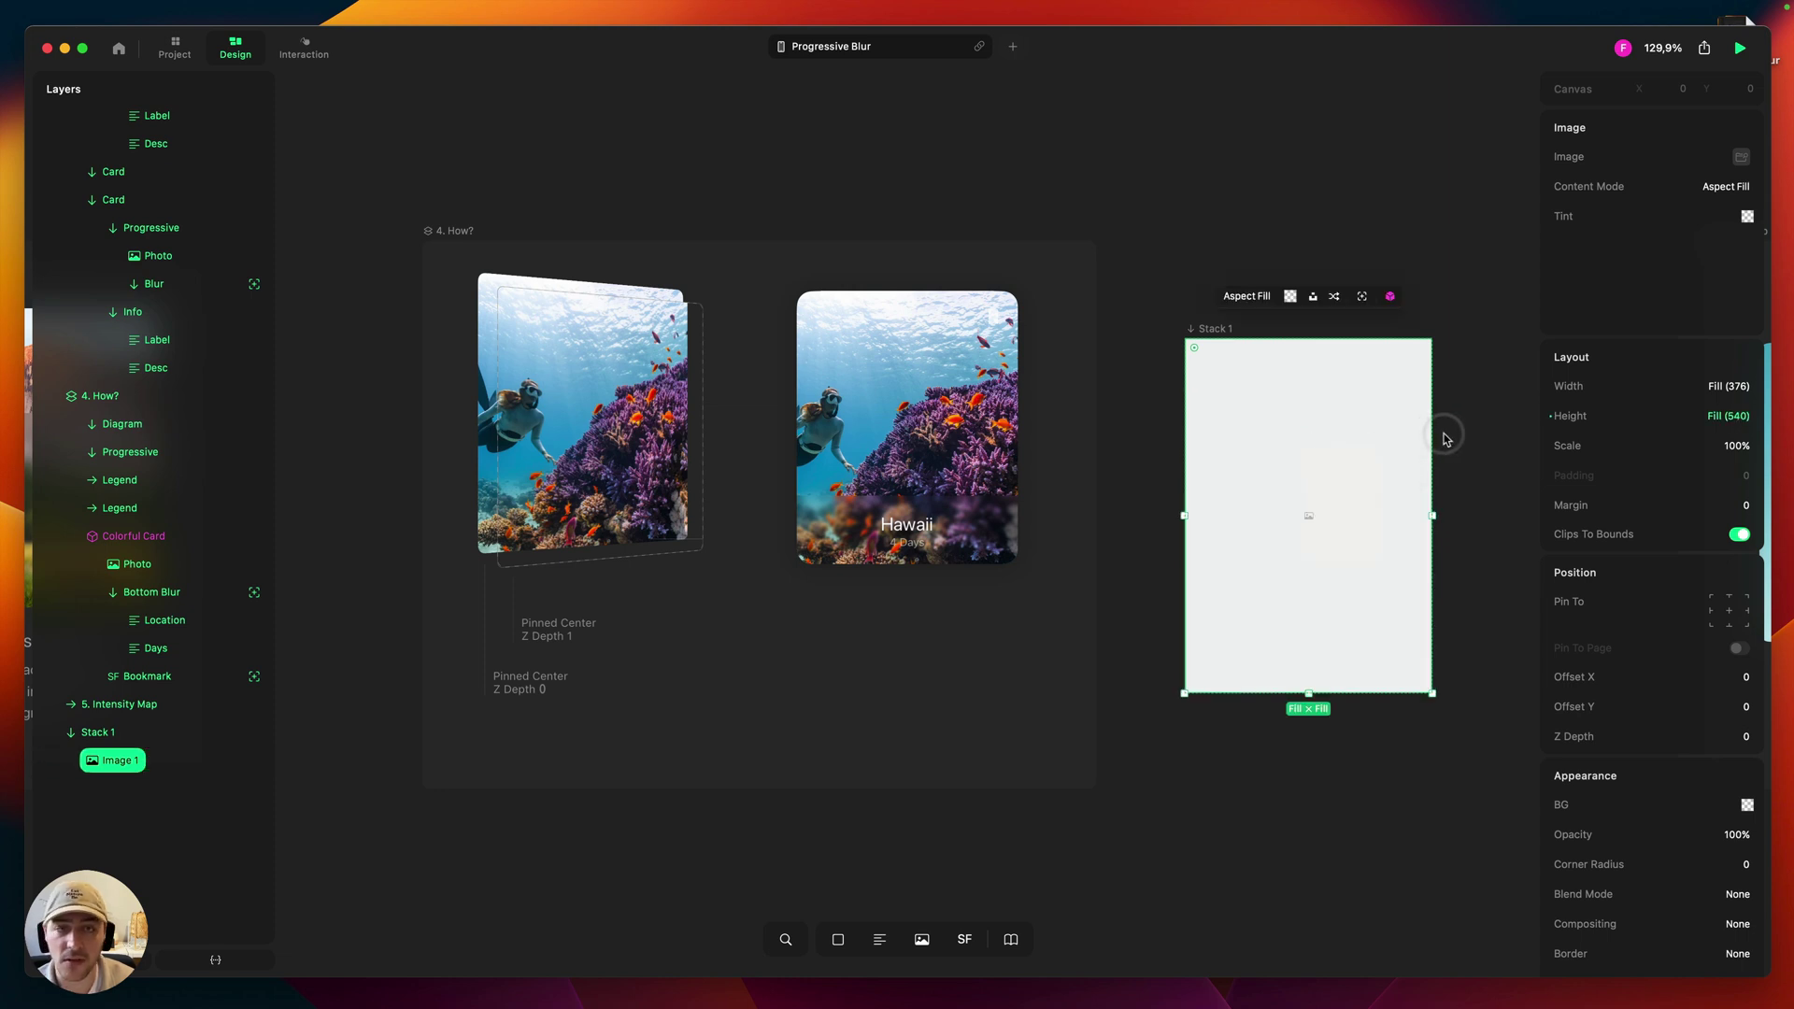
- Assign the "Desert at Dusk" photo from My Assets to the new image
double_click(1286, 450)
left_click(866, 441)
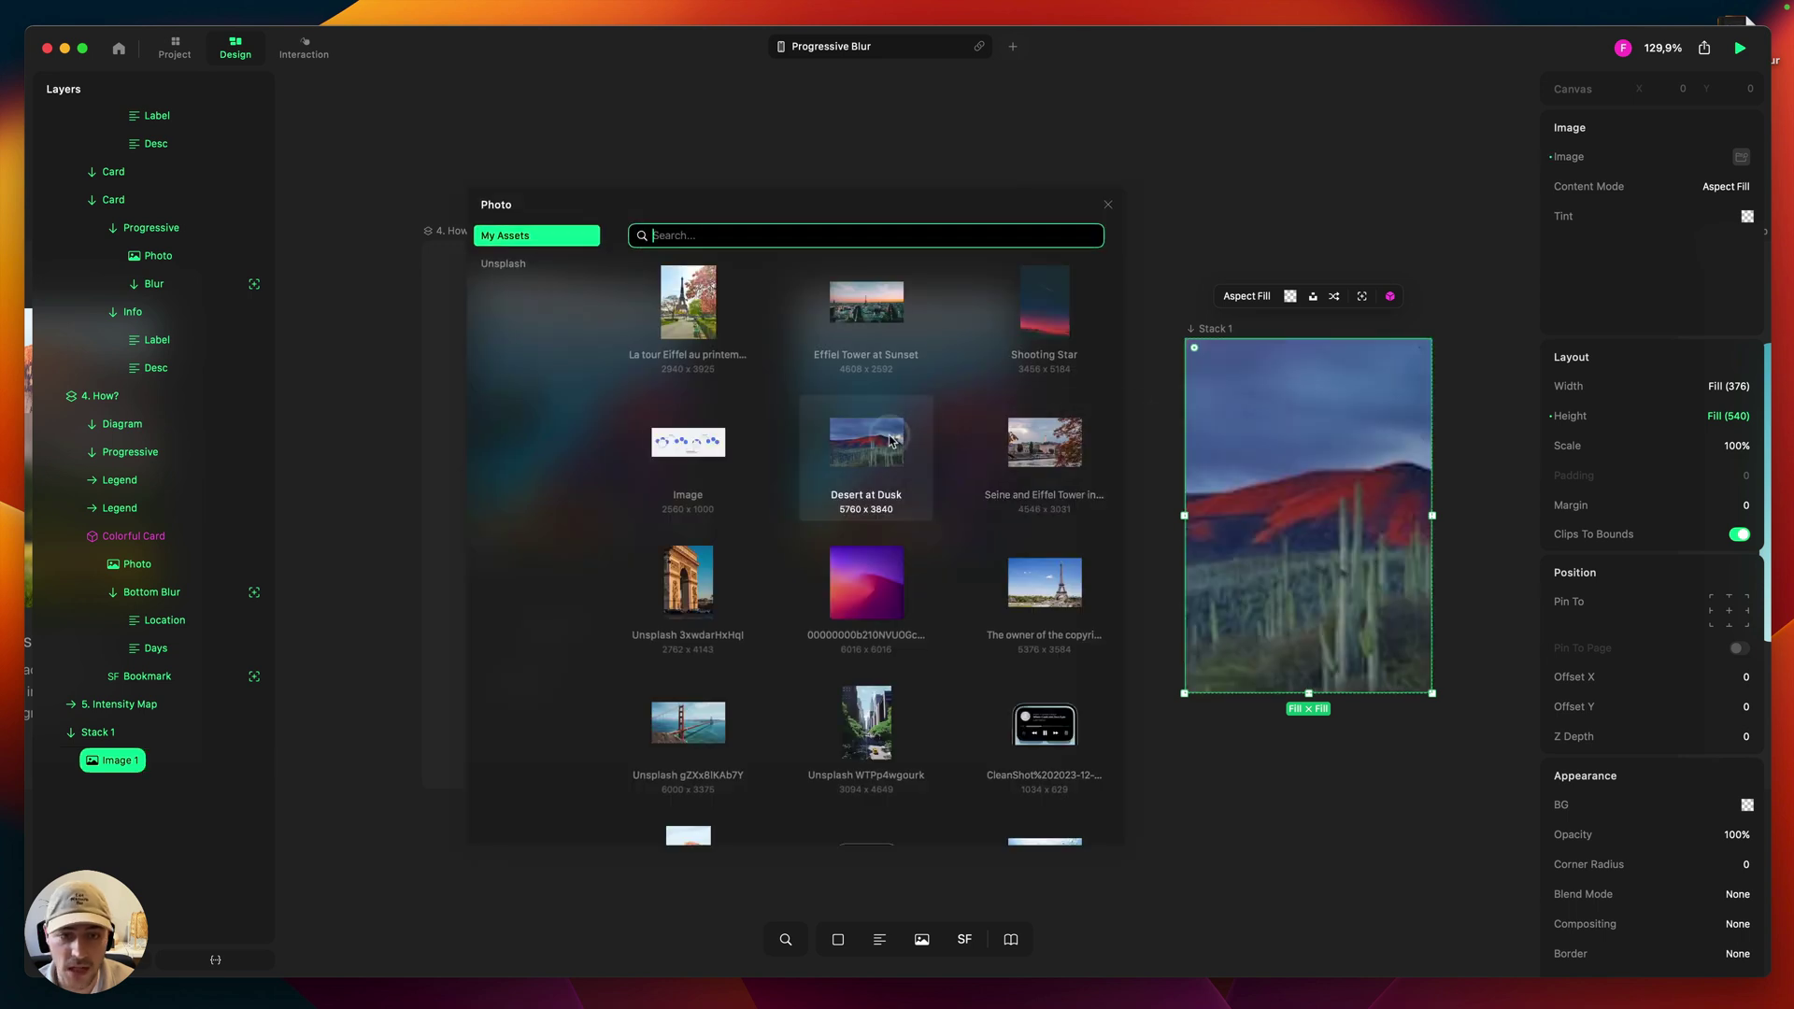
left_click(1109, 207)
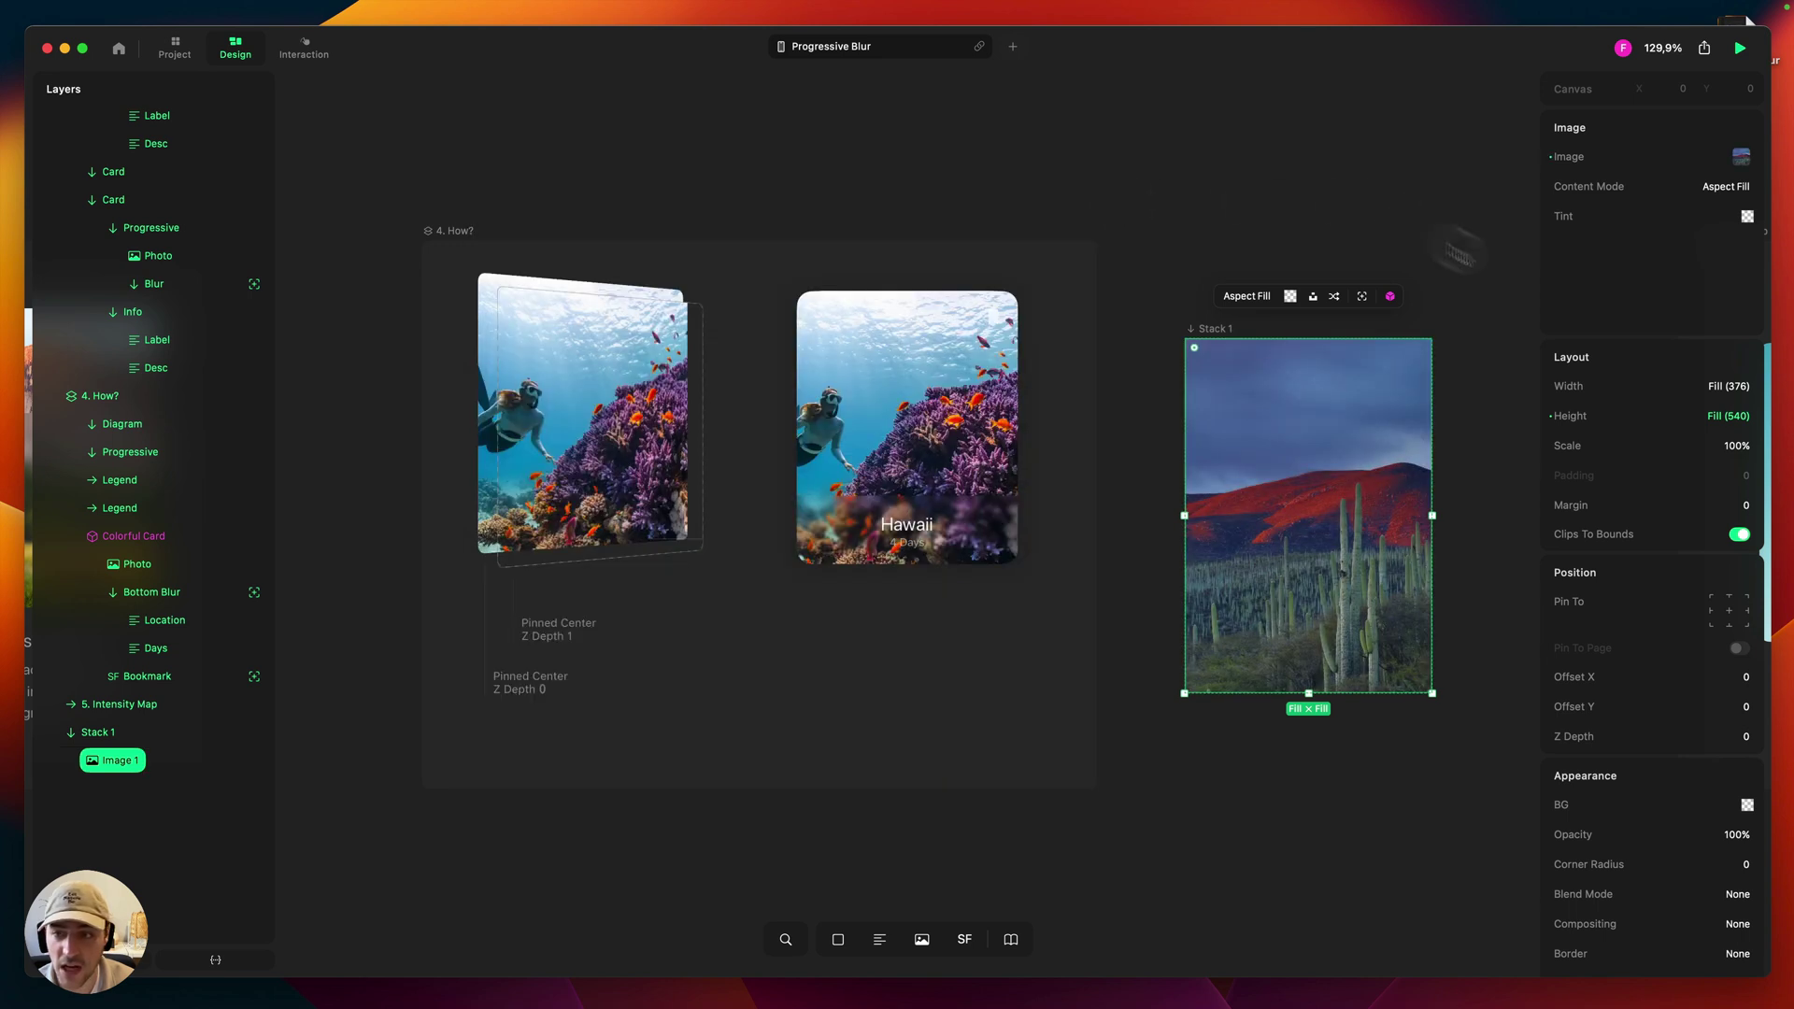
left_click(1467, 430)
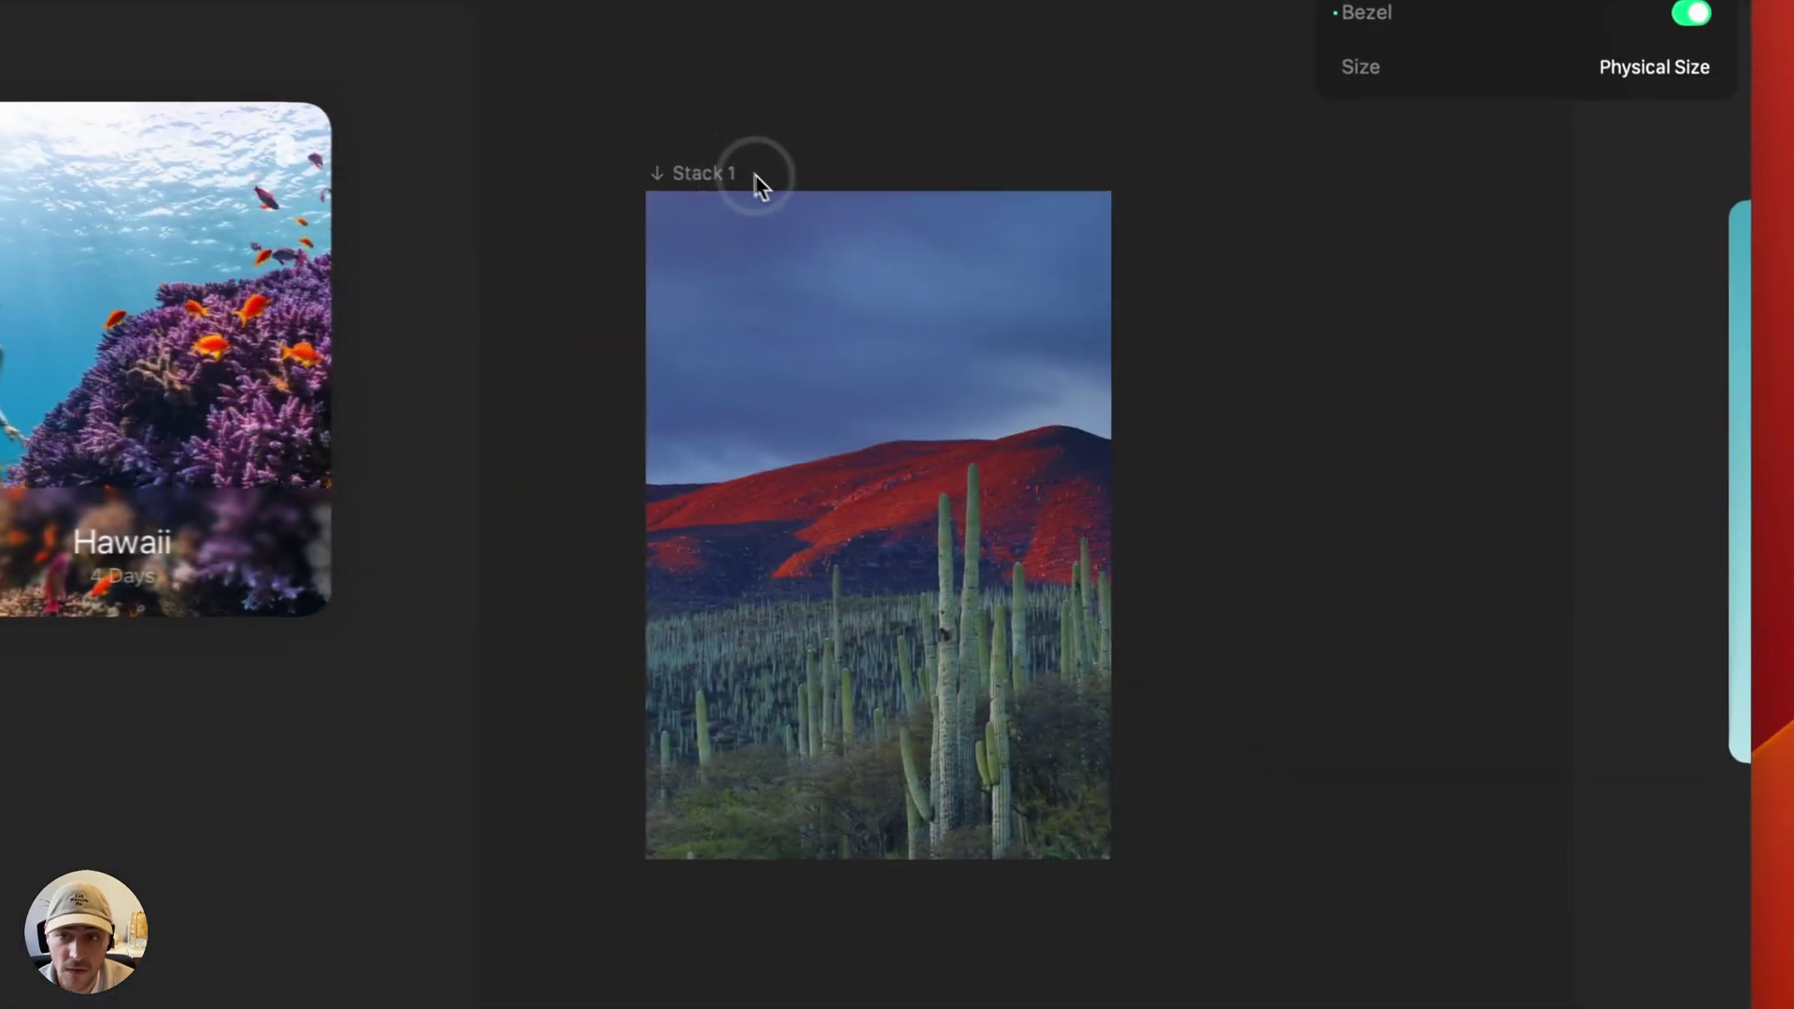
- Add a nested Fill × 100 stack inside Stack 1 and pin it to the bottom-left corner
left_click(1234, 326)
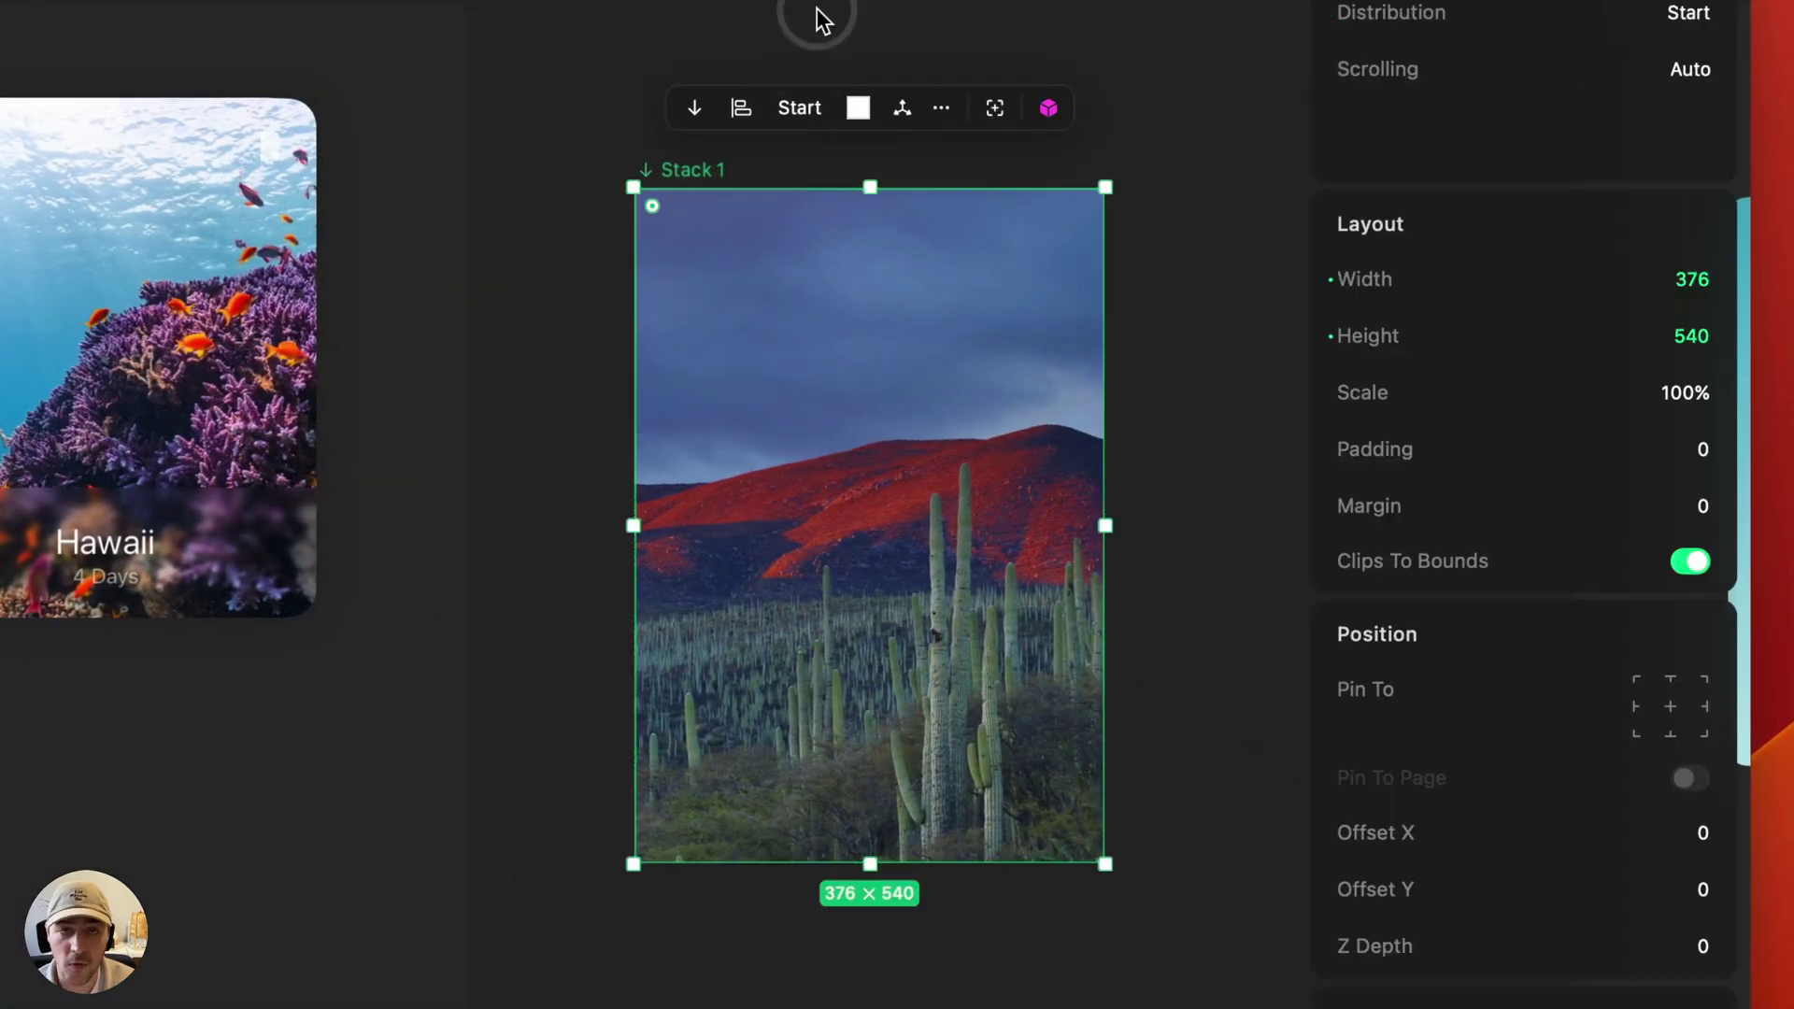
key("r")
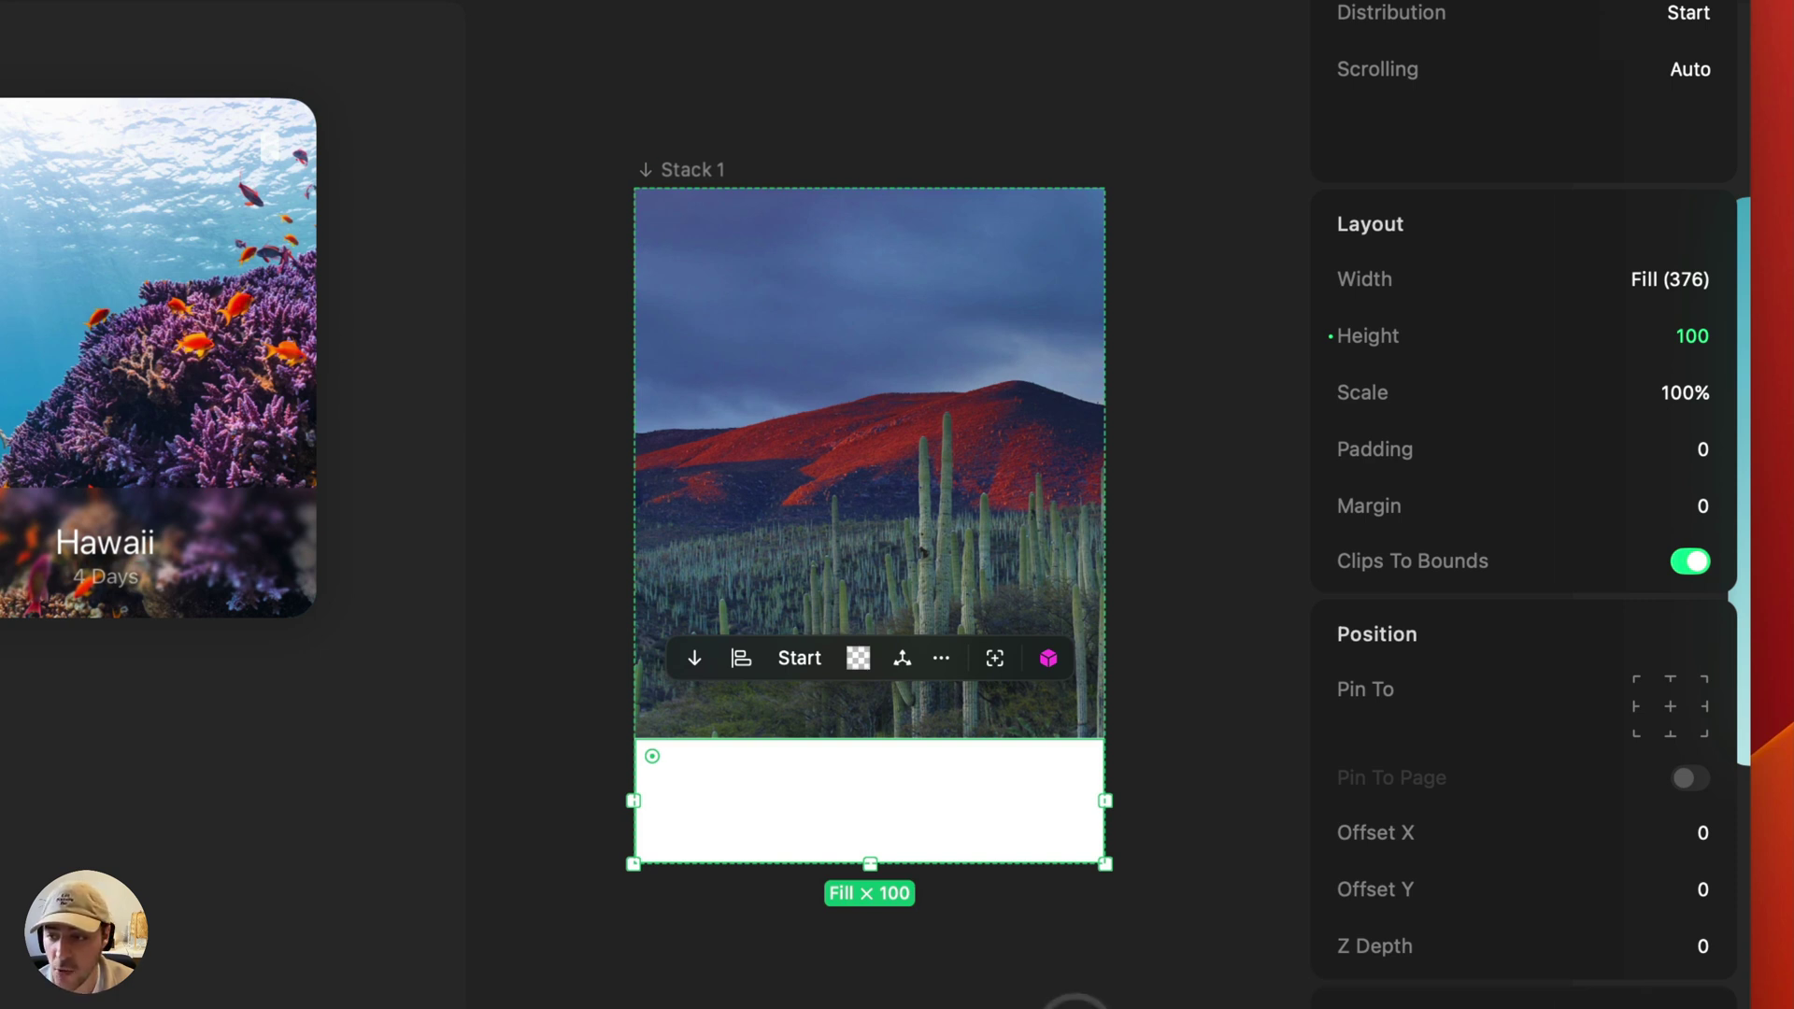
left_click(1635, 734)
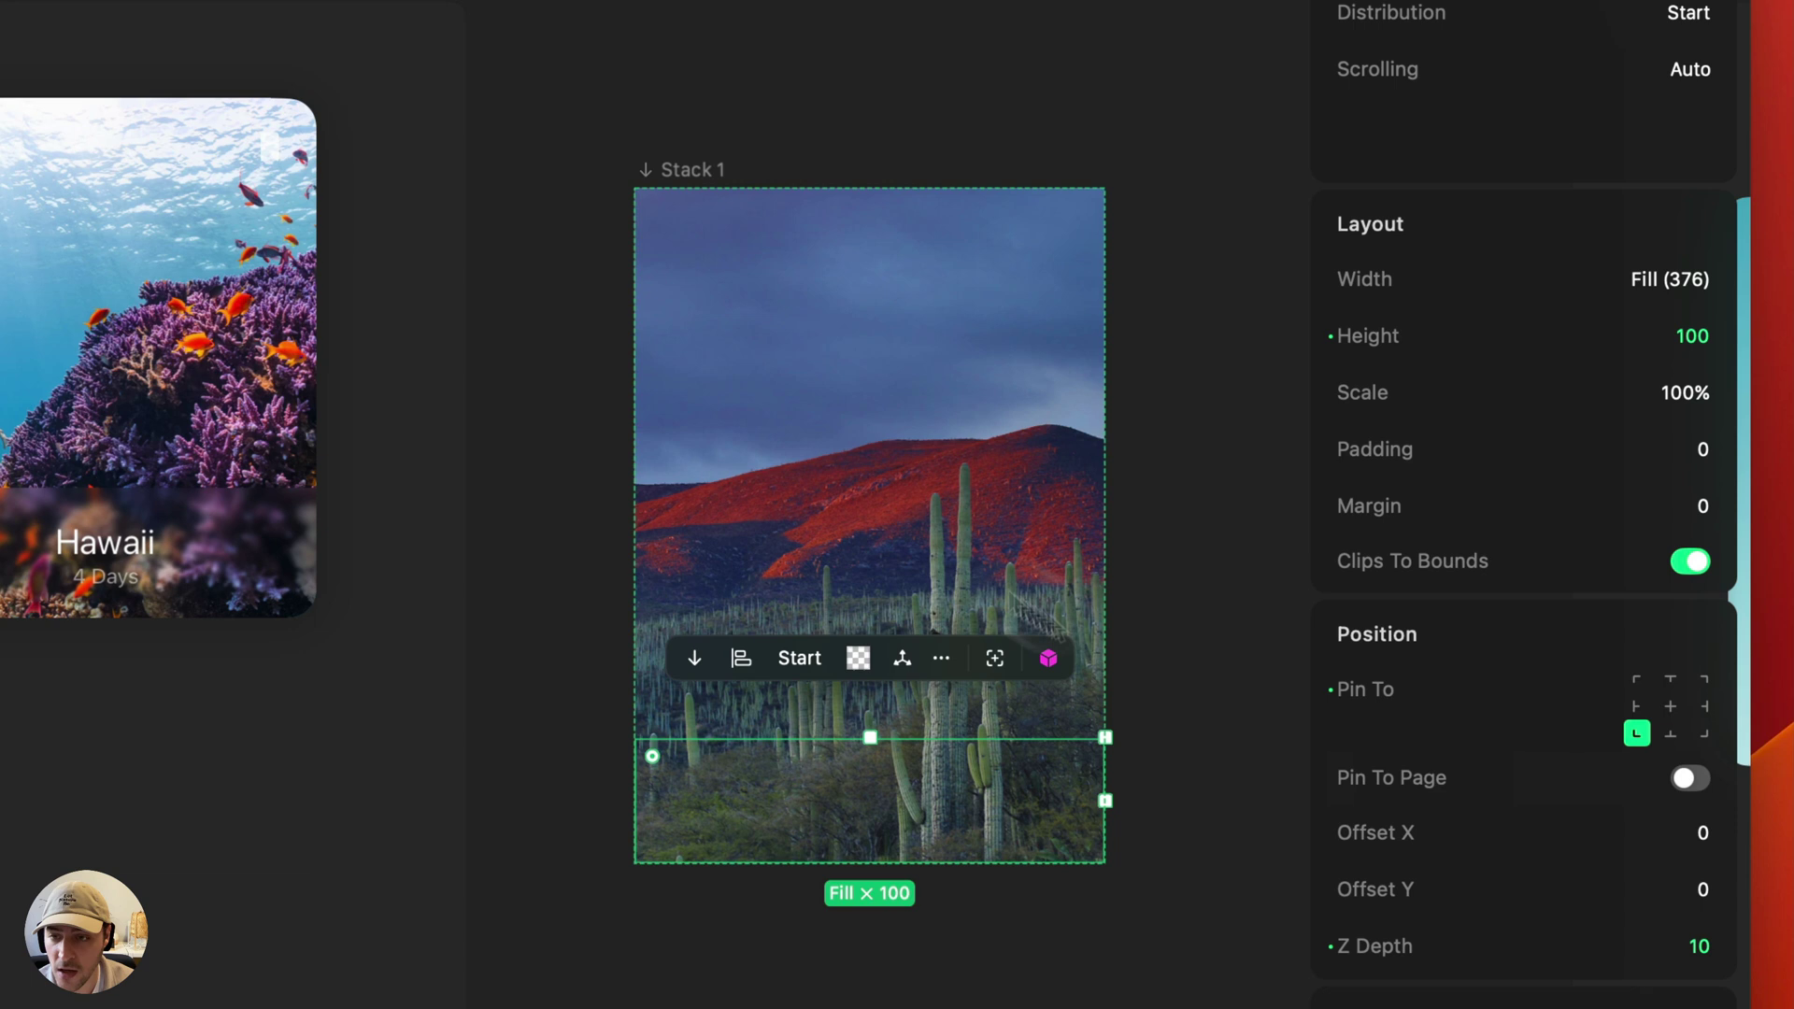
- Compare the image's position settings with the pinned stack's, and enable Progressive Blur on the pinned stack
left_click(895, 472)
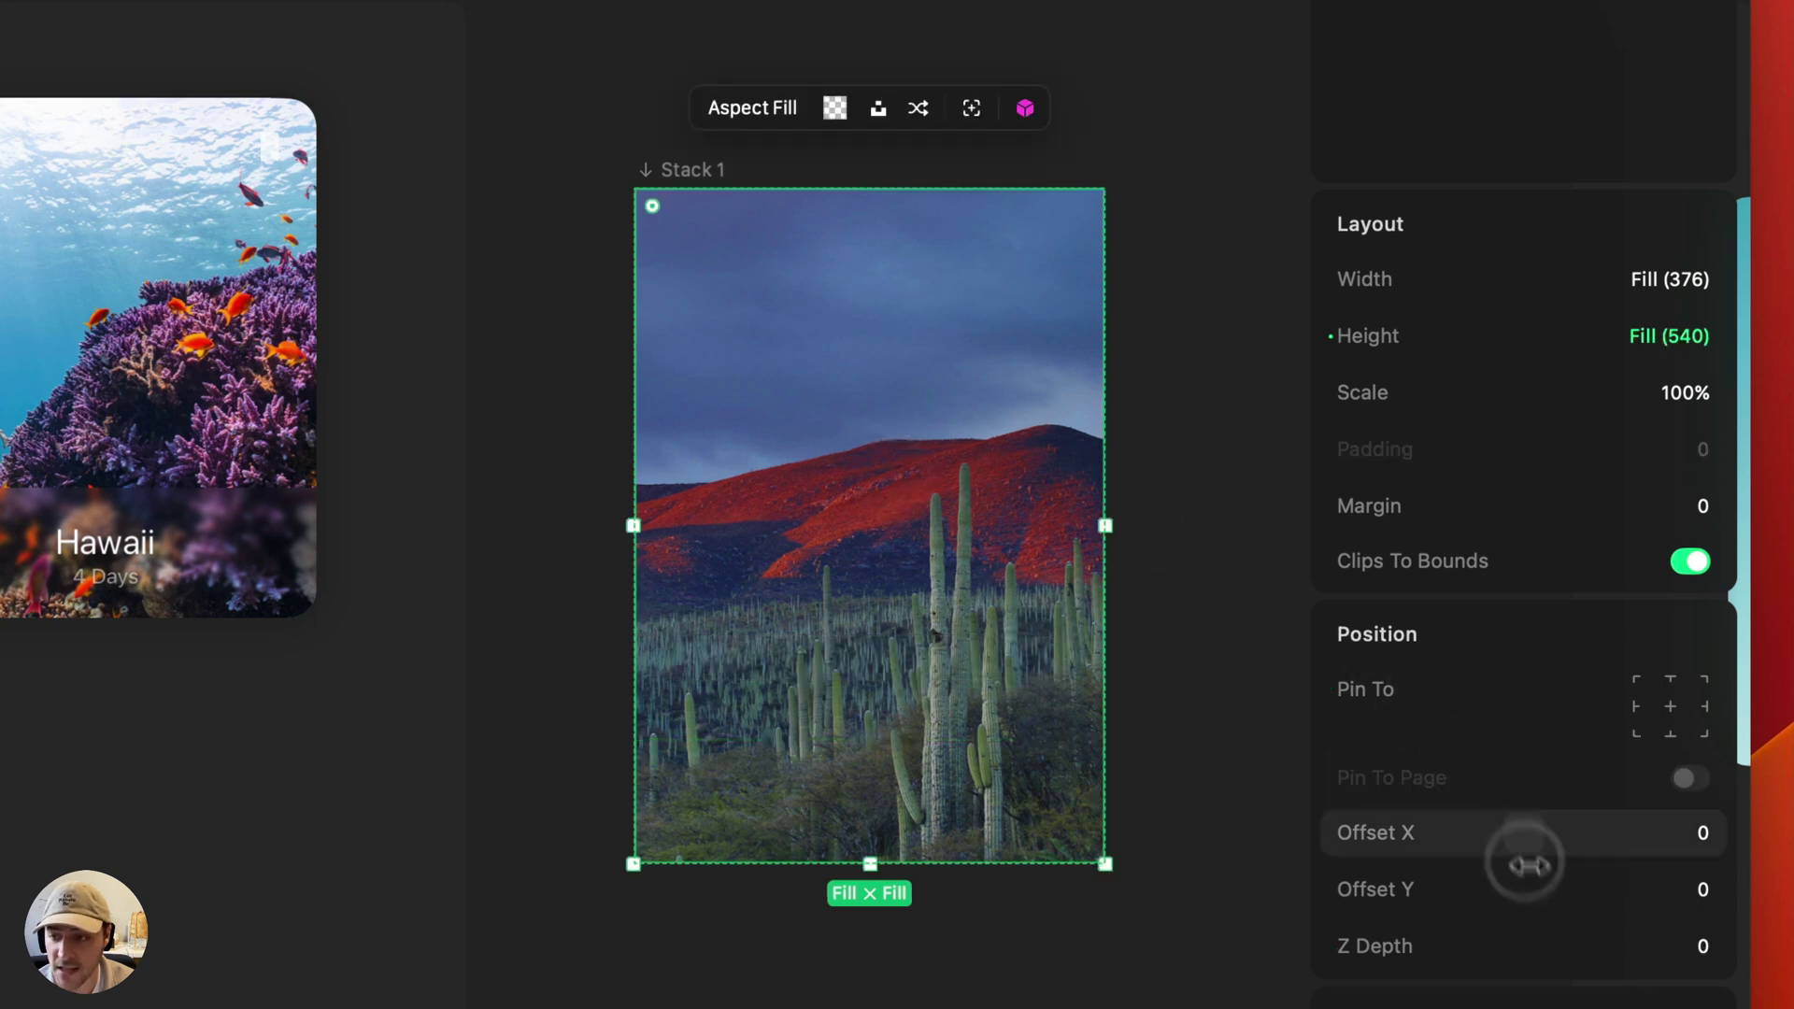
left_click(973, 772)
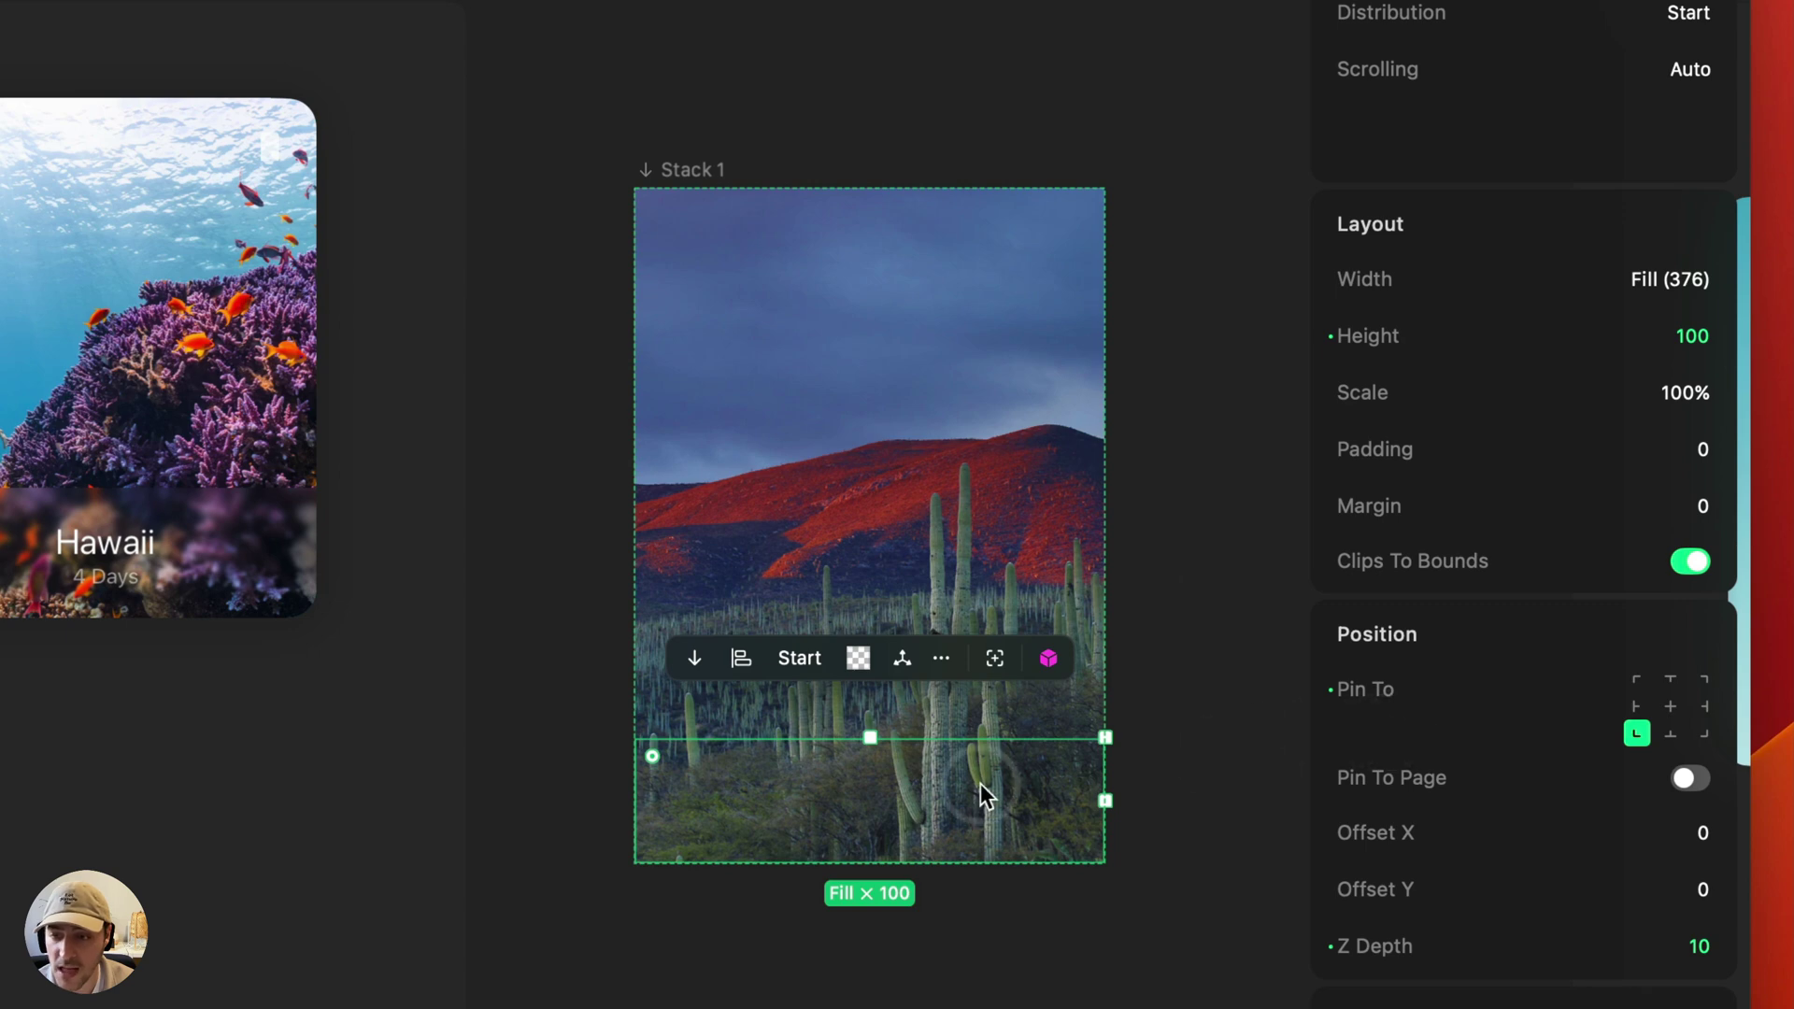
scroll(1338, 732, "down", 5)
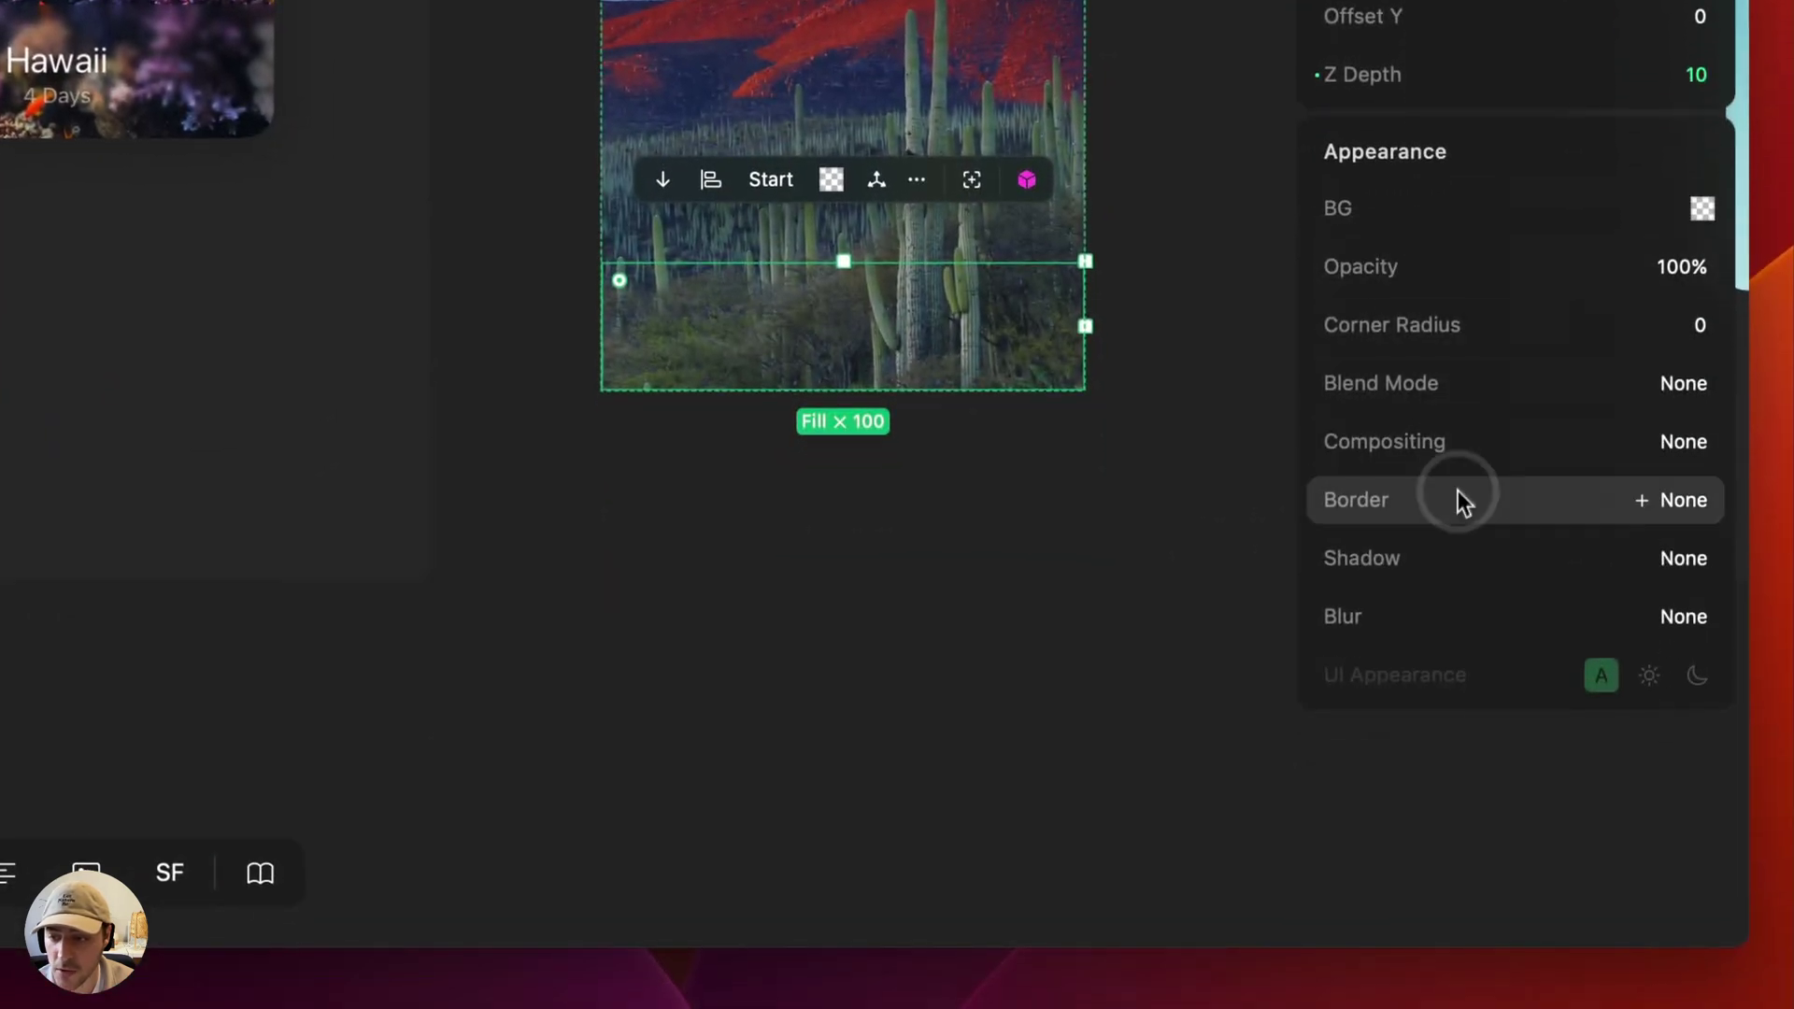
left_click(1461, 609)
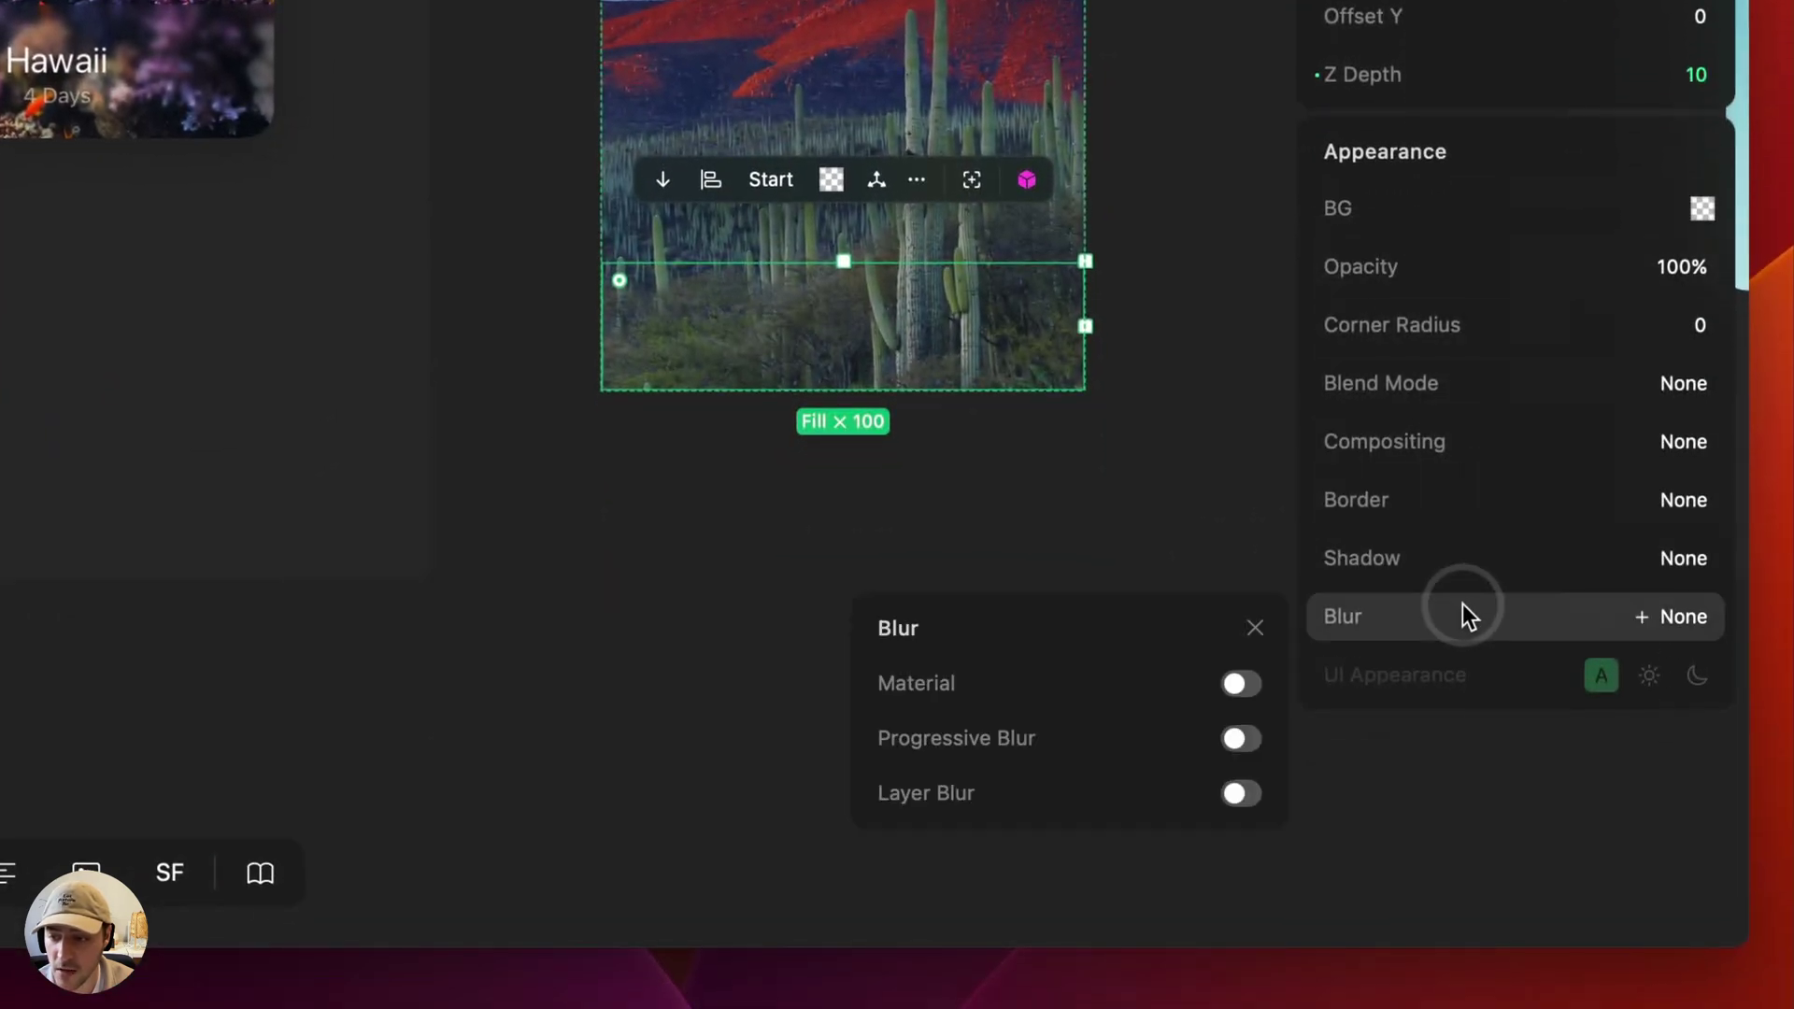
left_click(1257, 738)
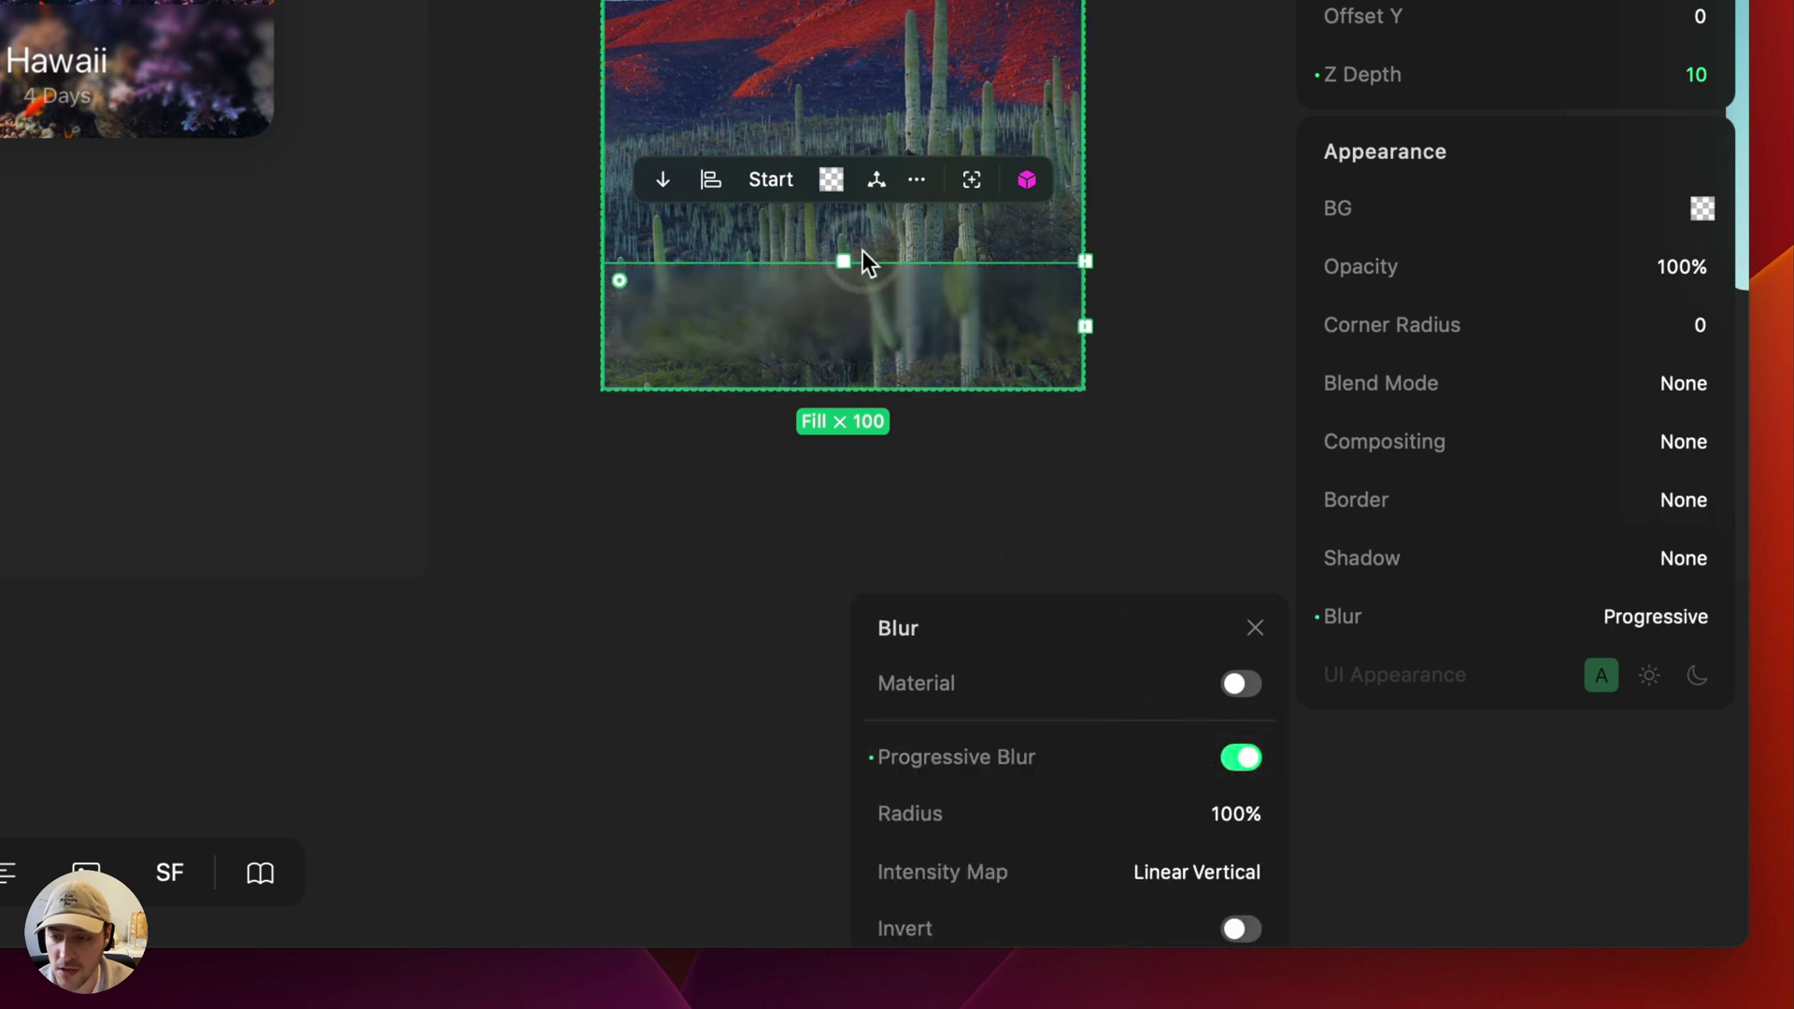
- Extend the blurred stack upward to a height of about 248 and reduce its progressive blur radius to about 58%
scroll(1523, 225, "down", 3)
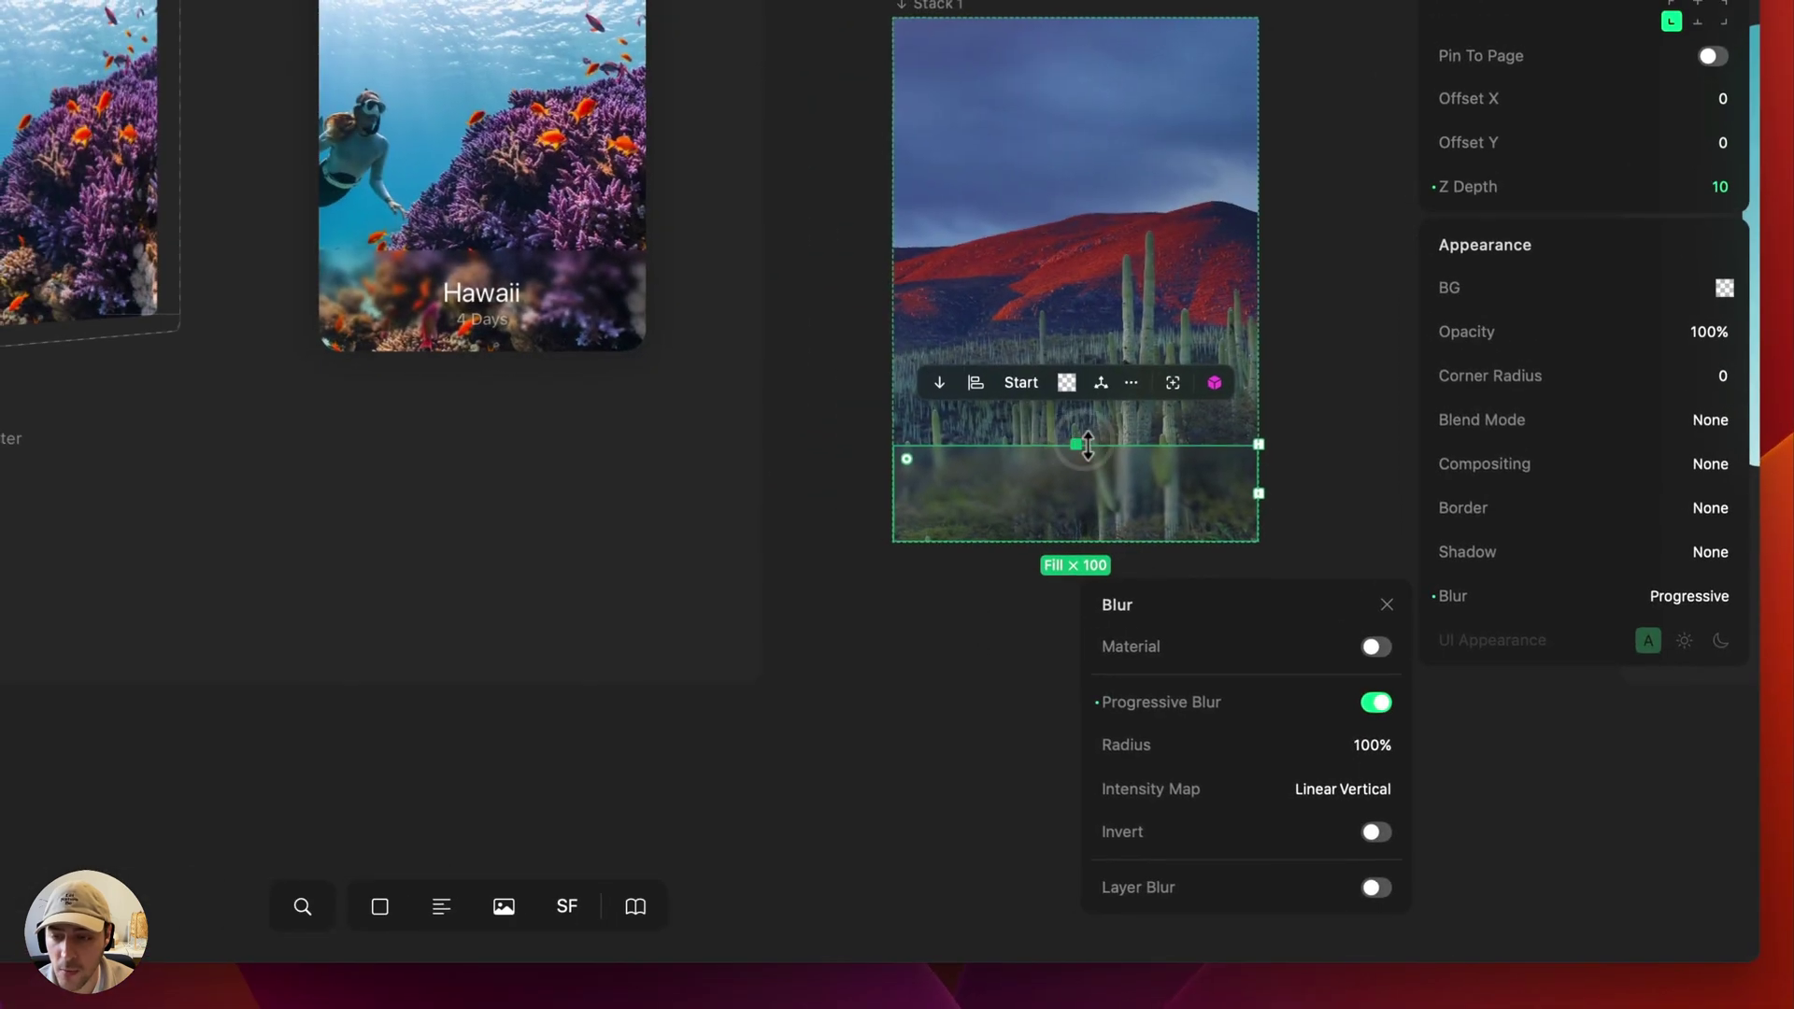
left_click_drag(1088, 445, 1084, 301)
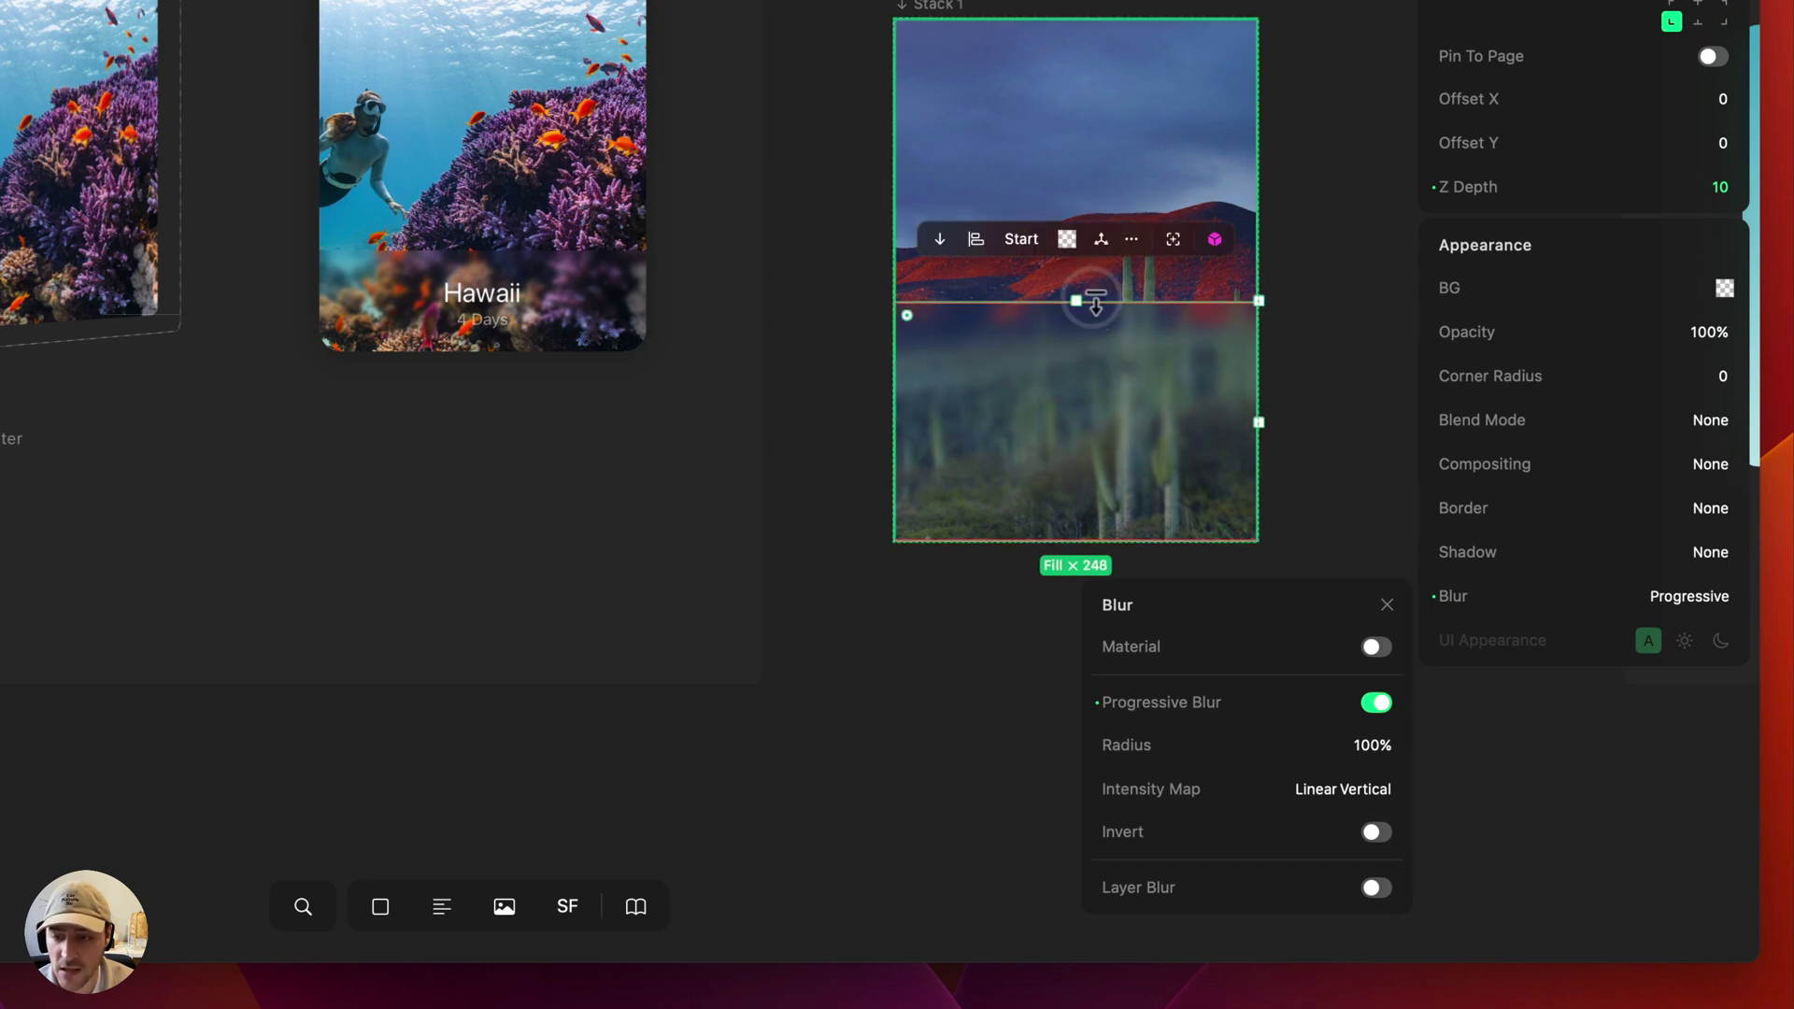
left_click_drag(1253, 739, 1112, 729)
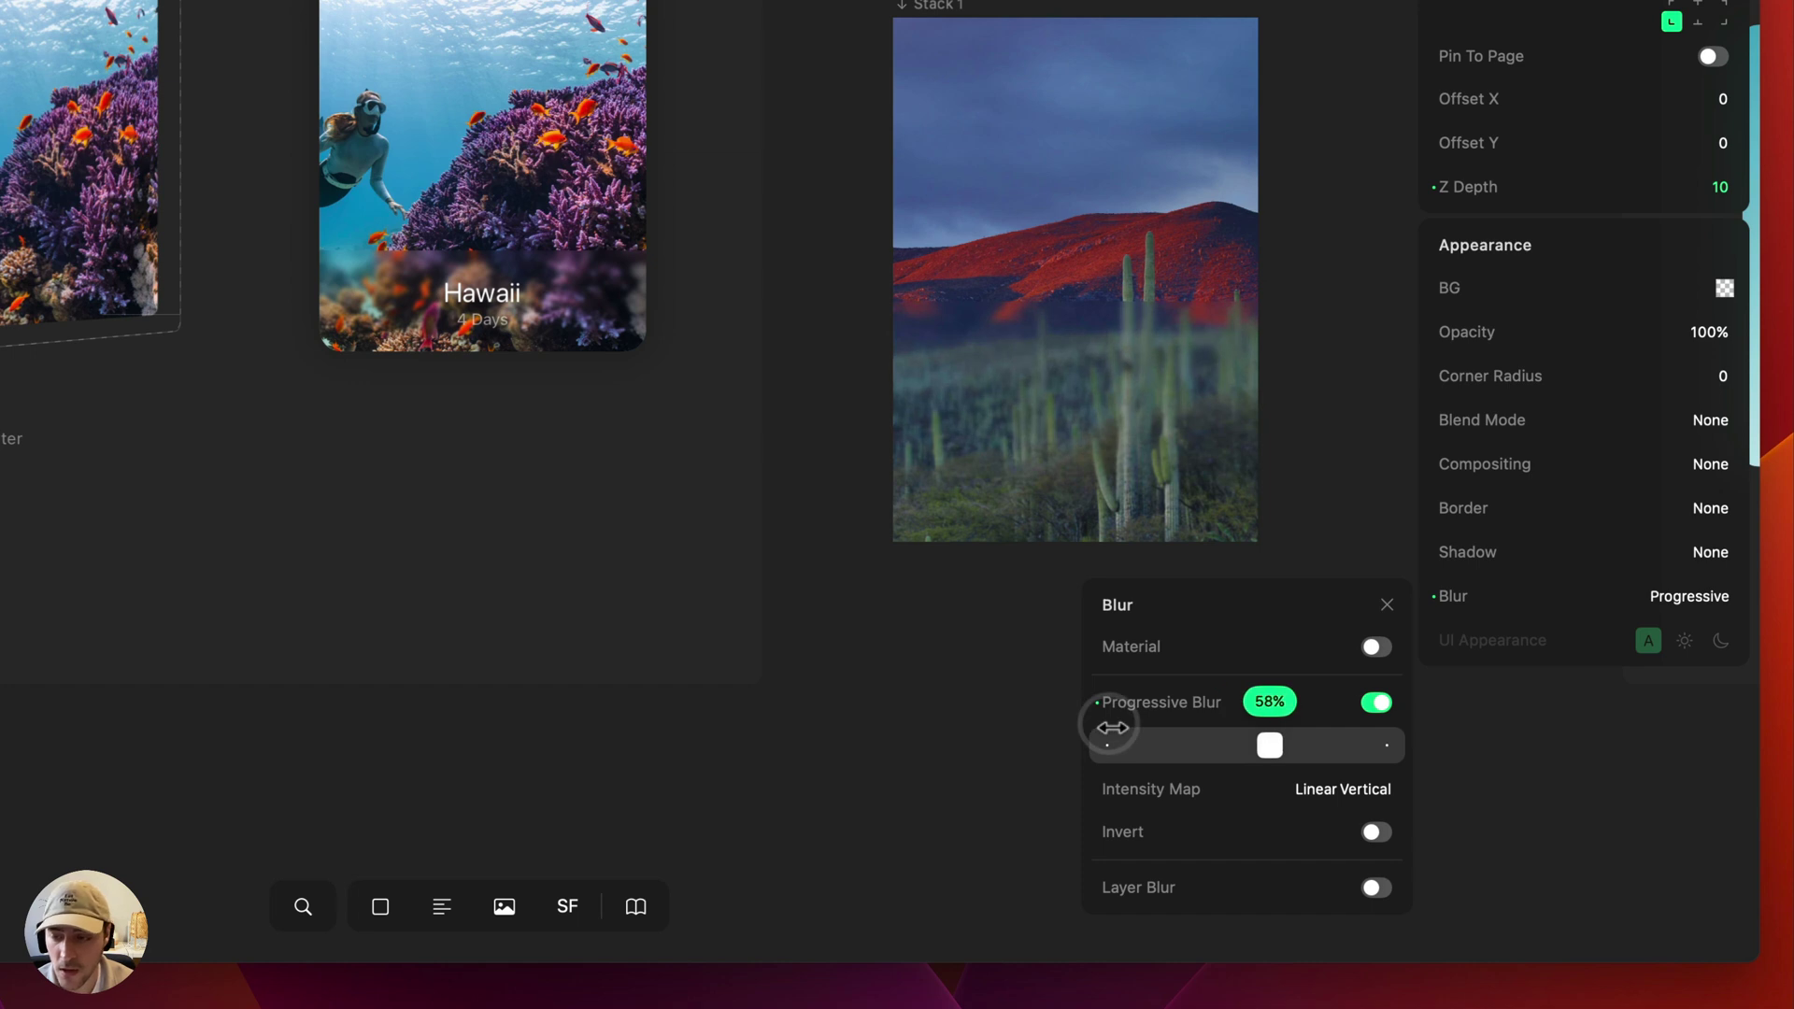
- Examine the Vertical, Horizontal, Radial and Angular examples in the Intensity Map frame
left_click_drag(1148, 800, 899, 679)
left_click(899, 679)
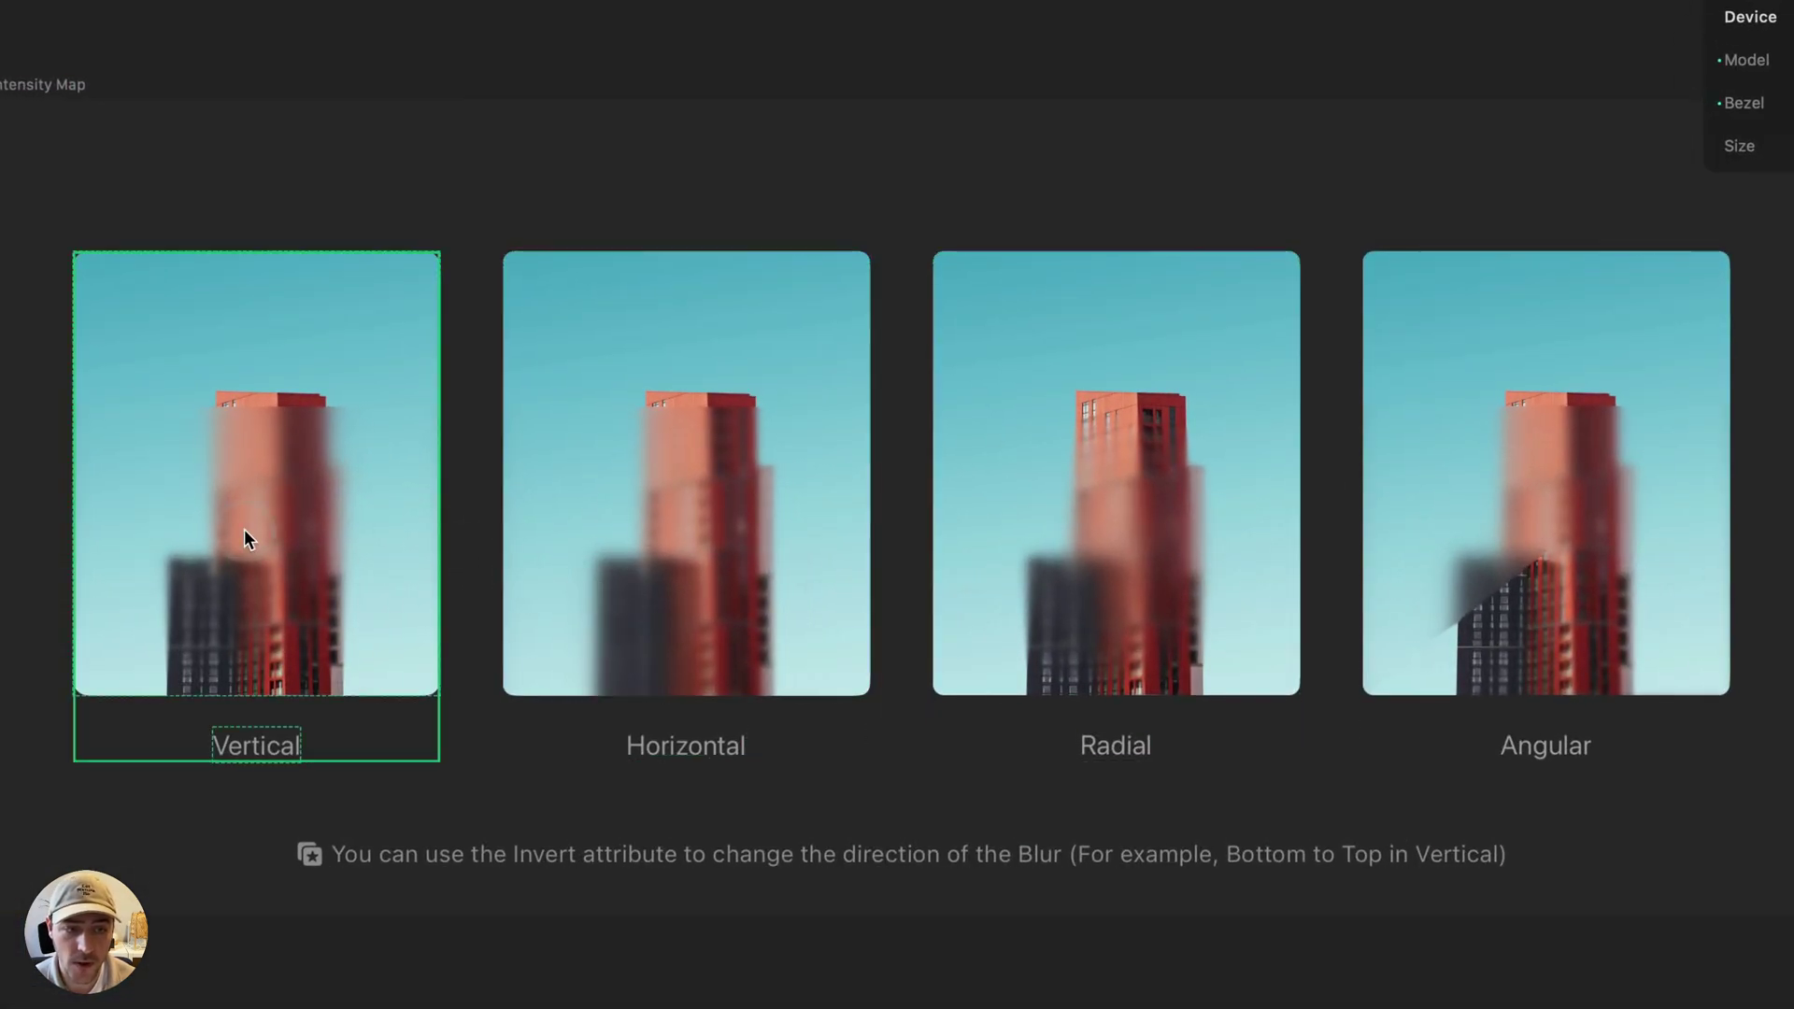
left_click(244, 531)
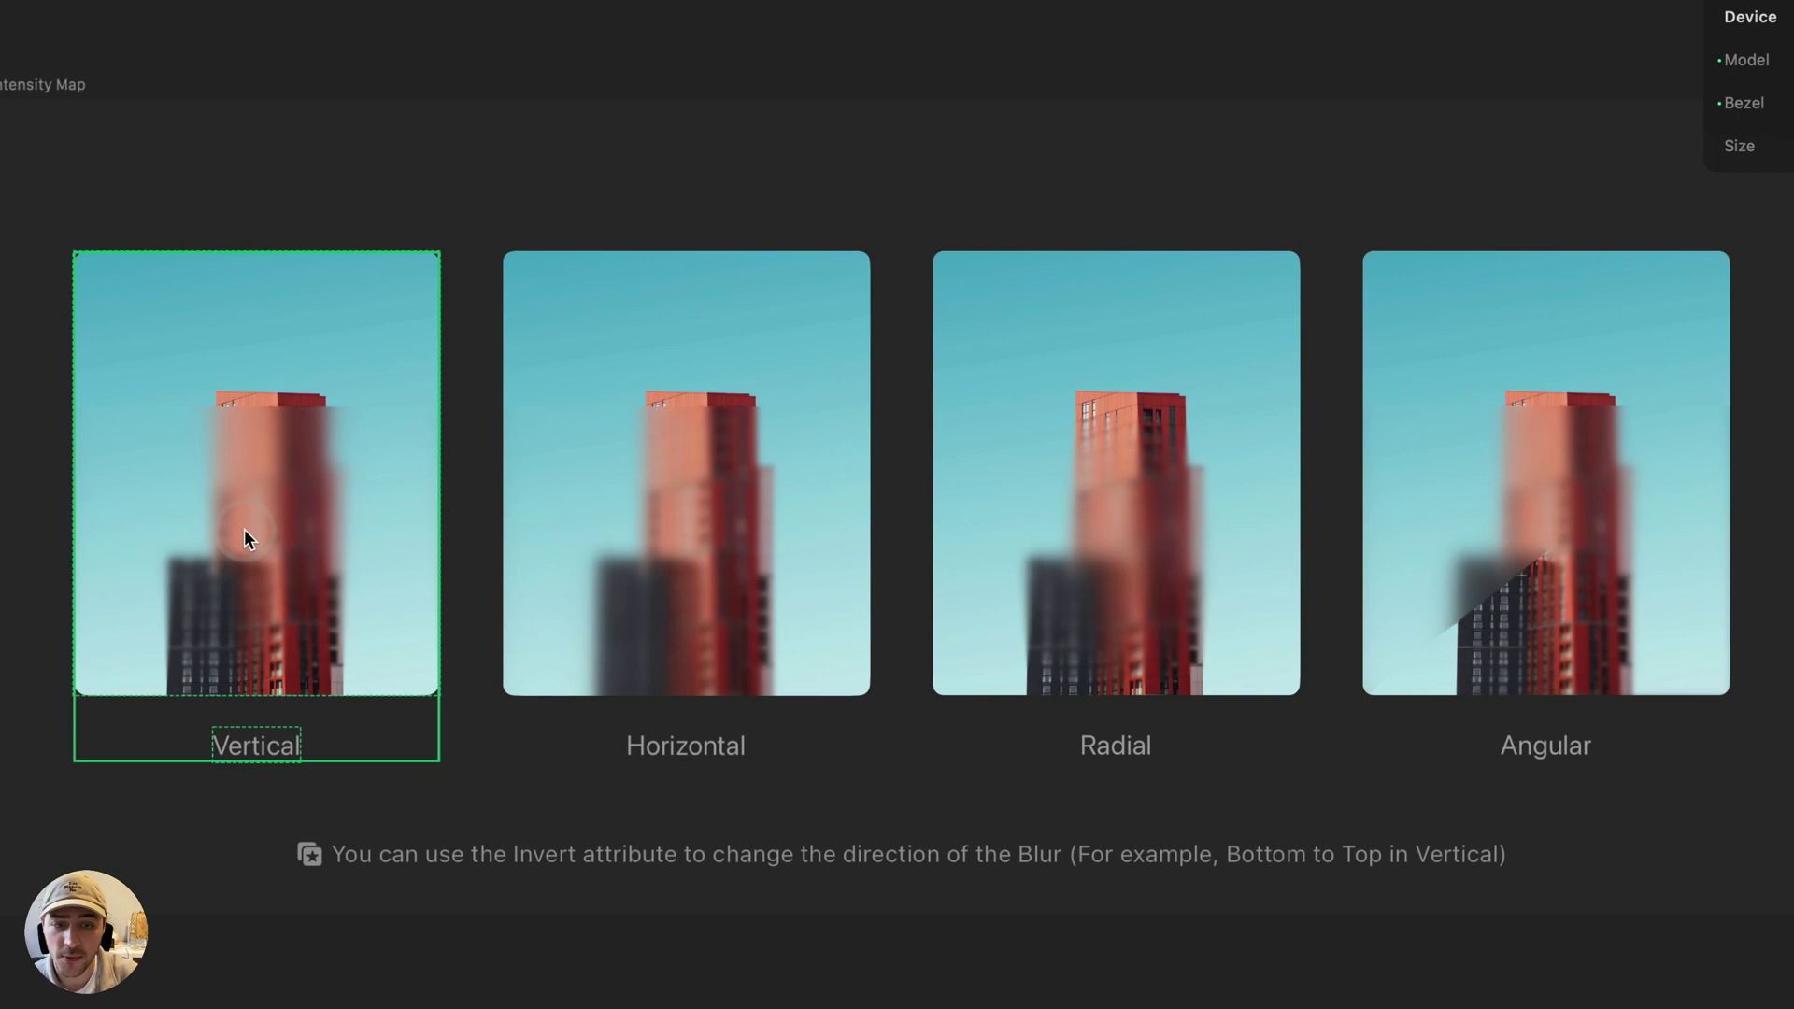
key("Escape")
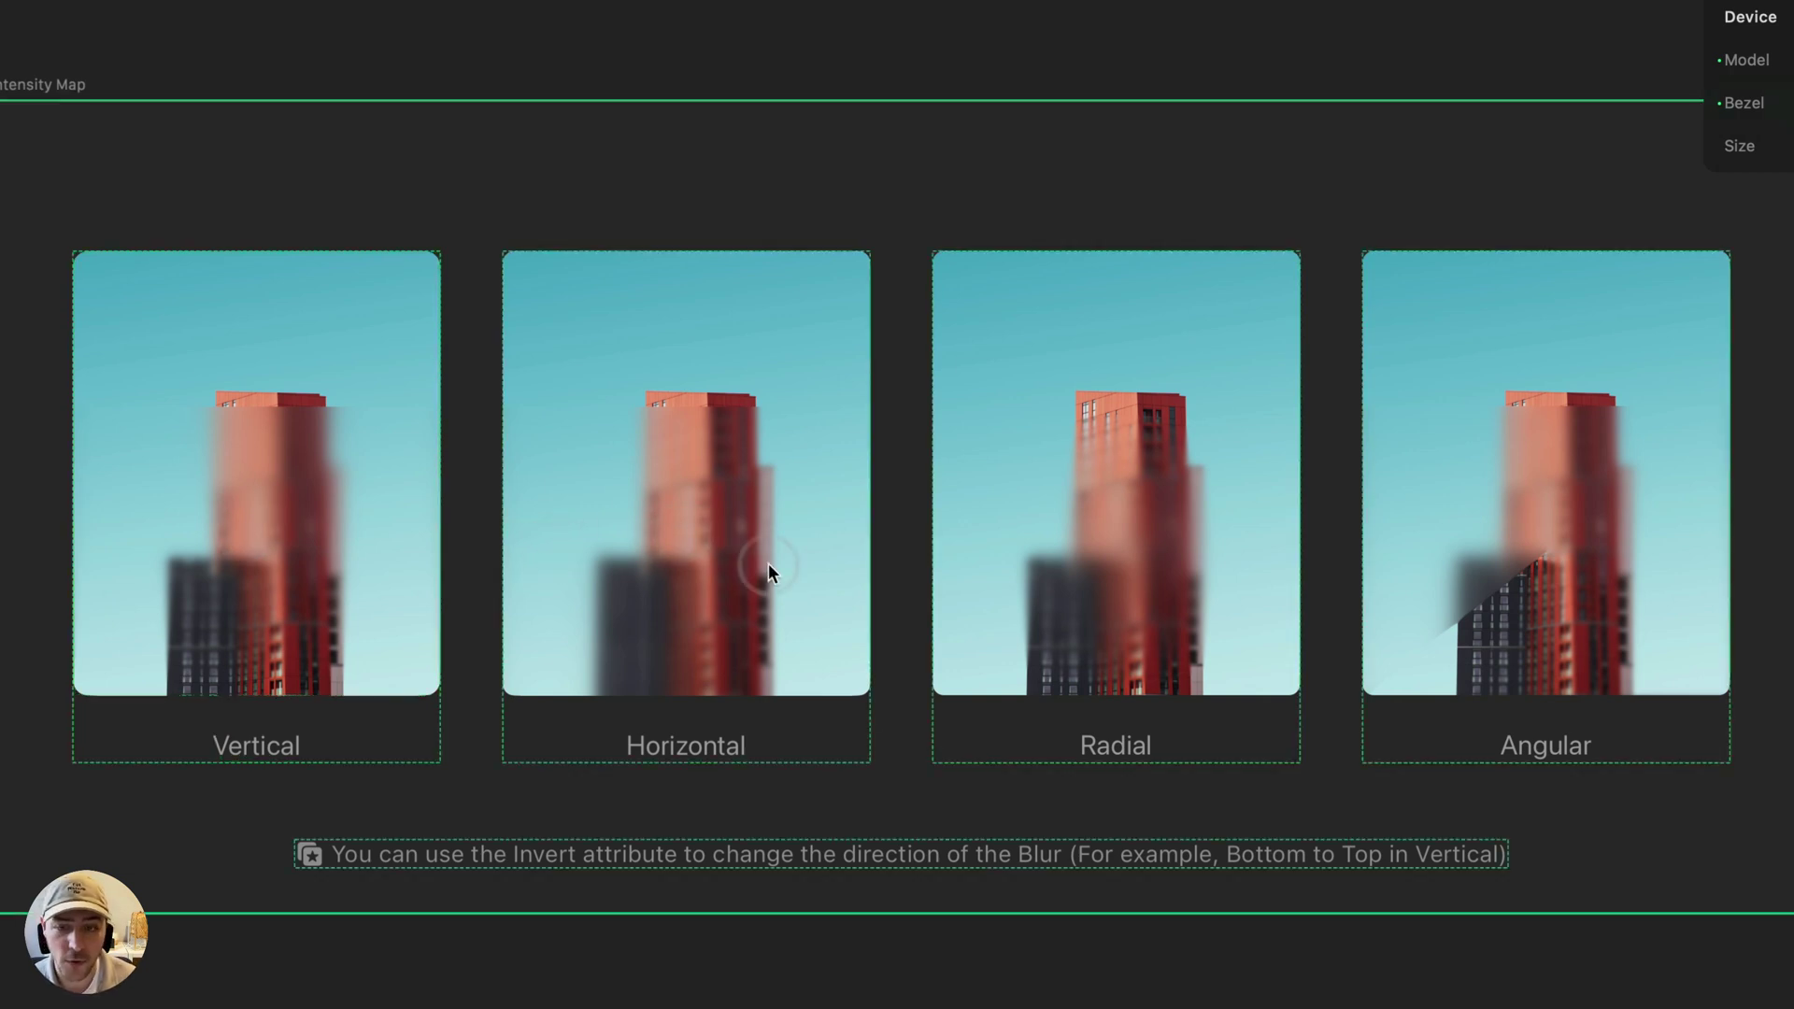
left_click(1086, 600)
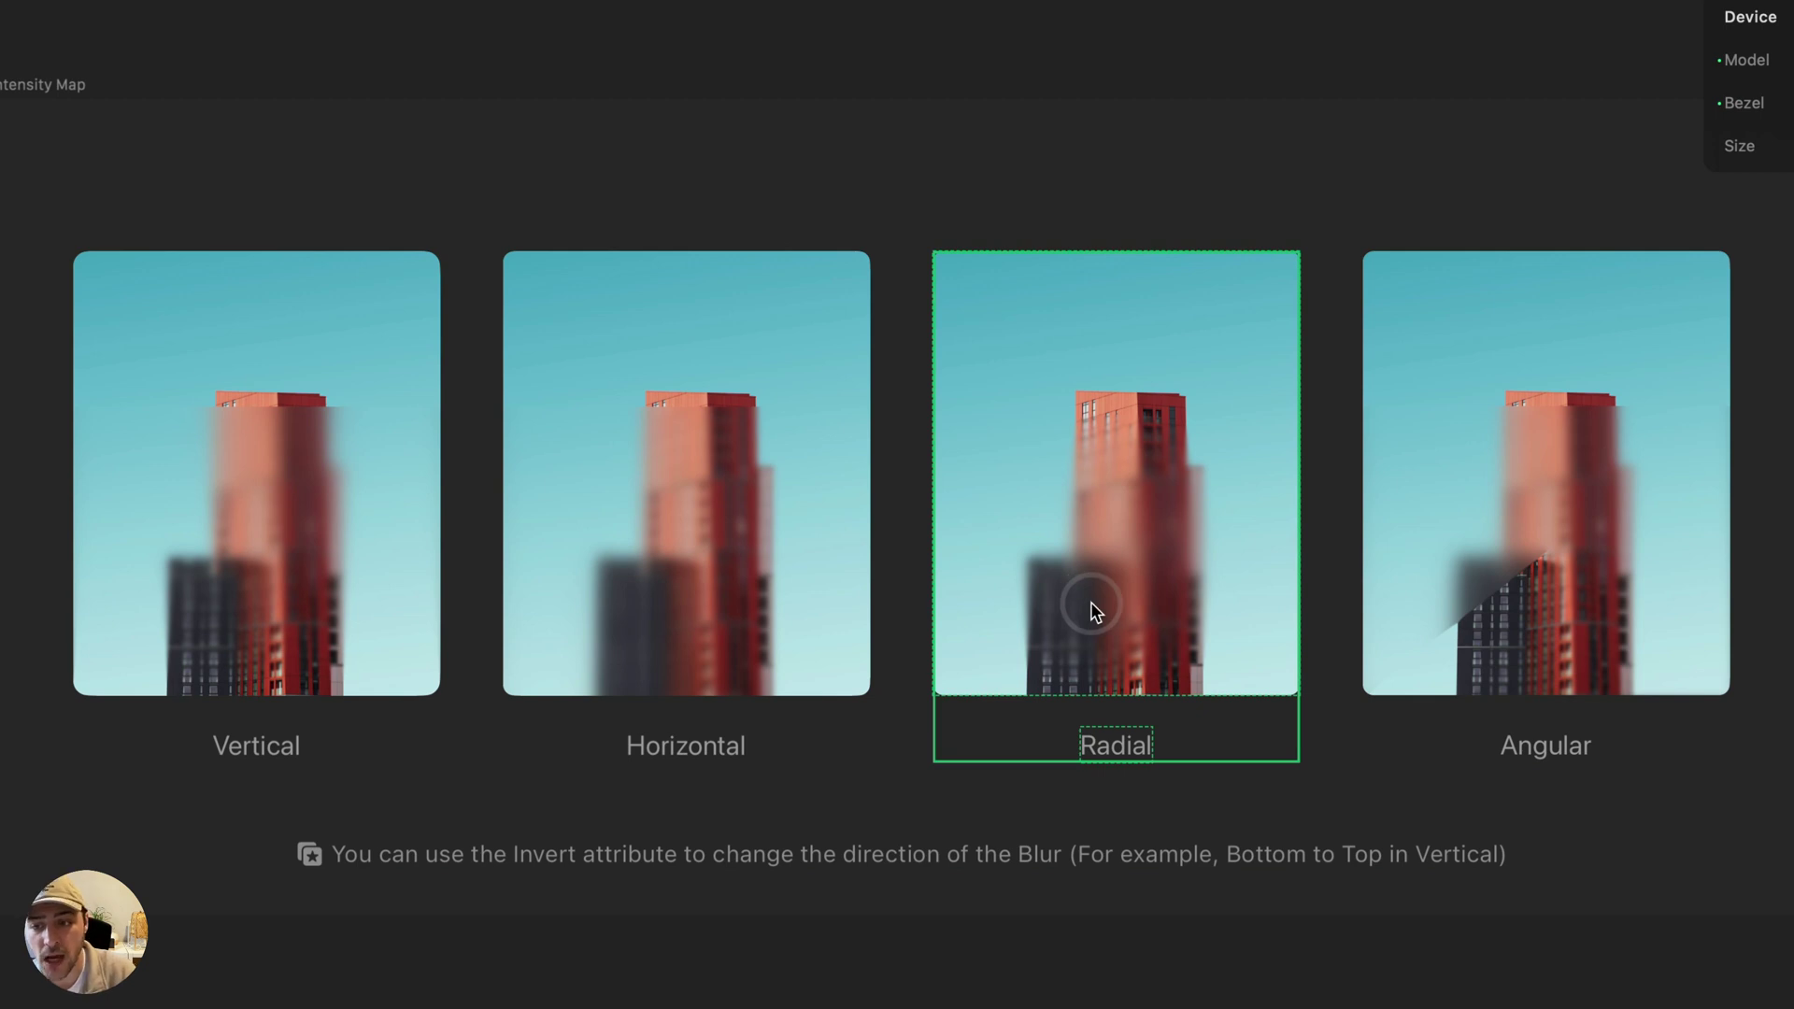
- Examine the Vertical example's blur layer and its progressive blur settings, including Radius, Intensity Map and Invert, and deselect the layer
left_click(1392, 619)
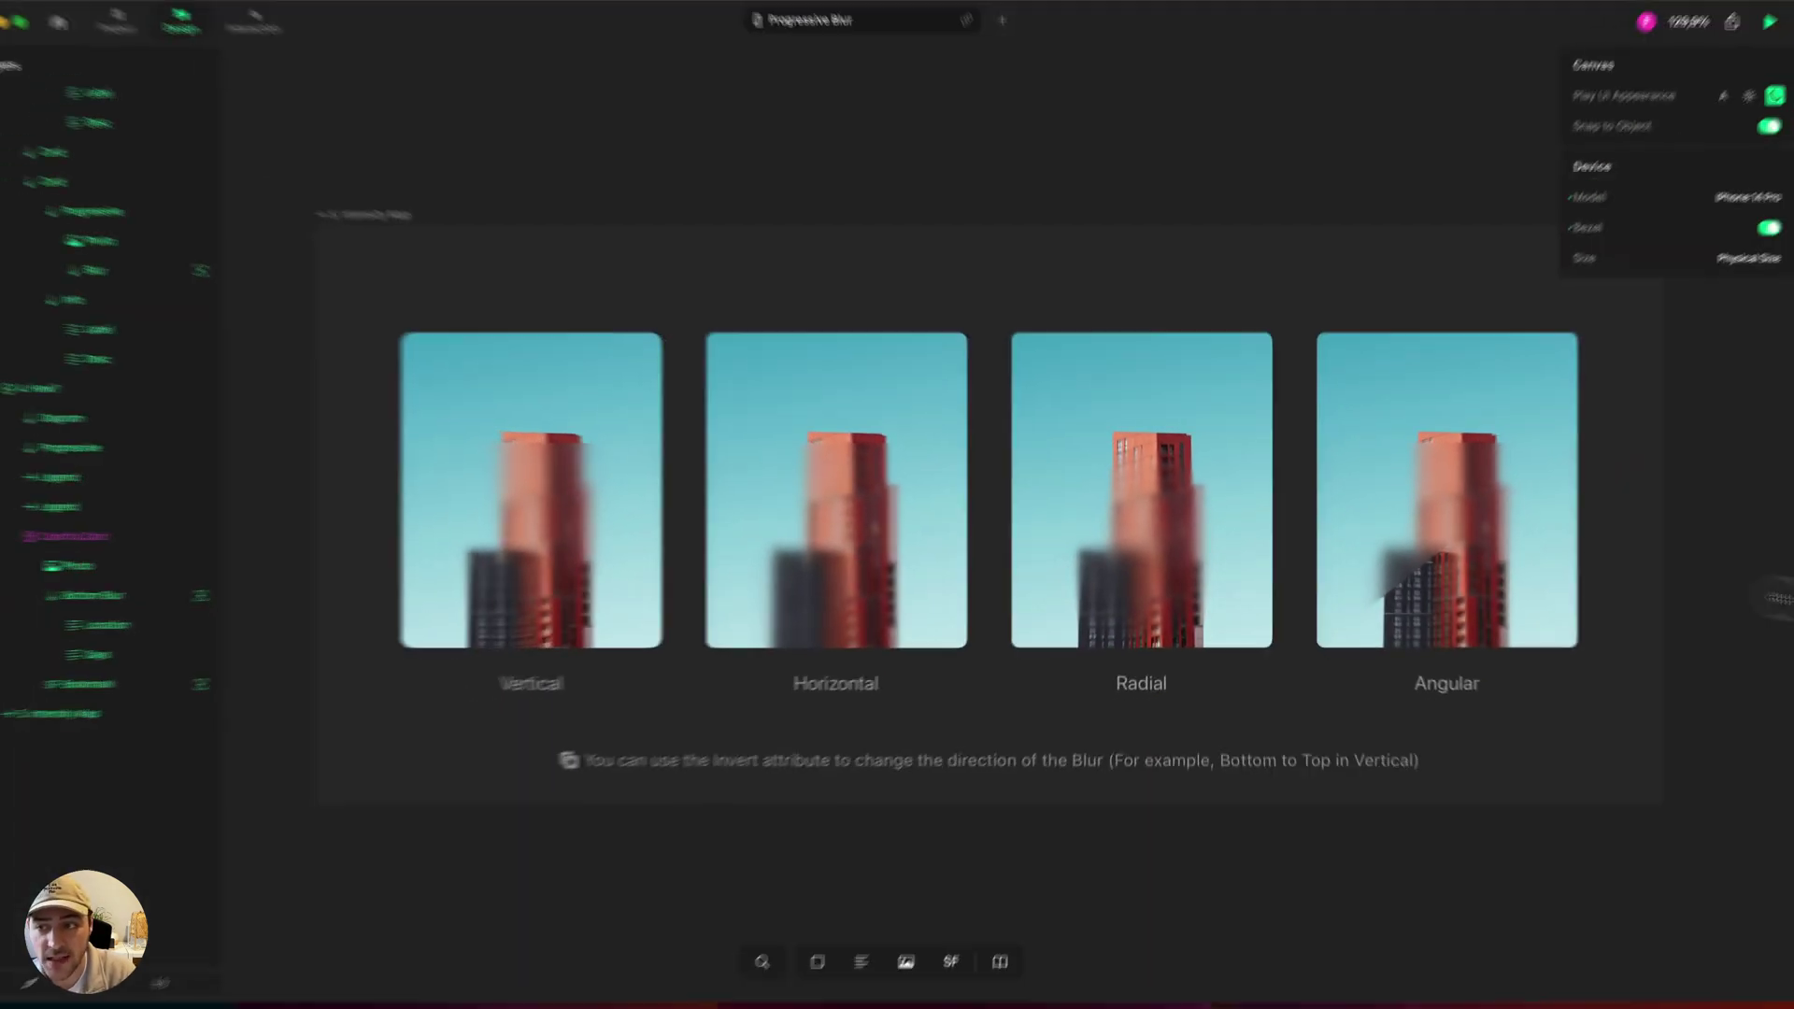
left_click(1717, 595)
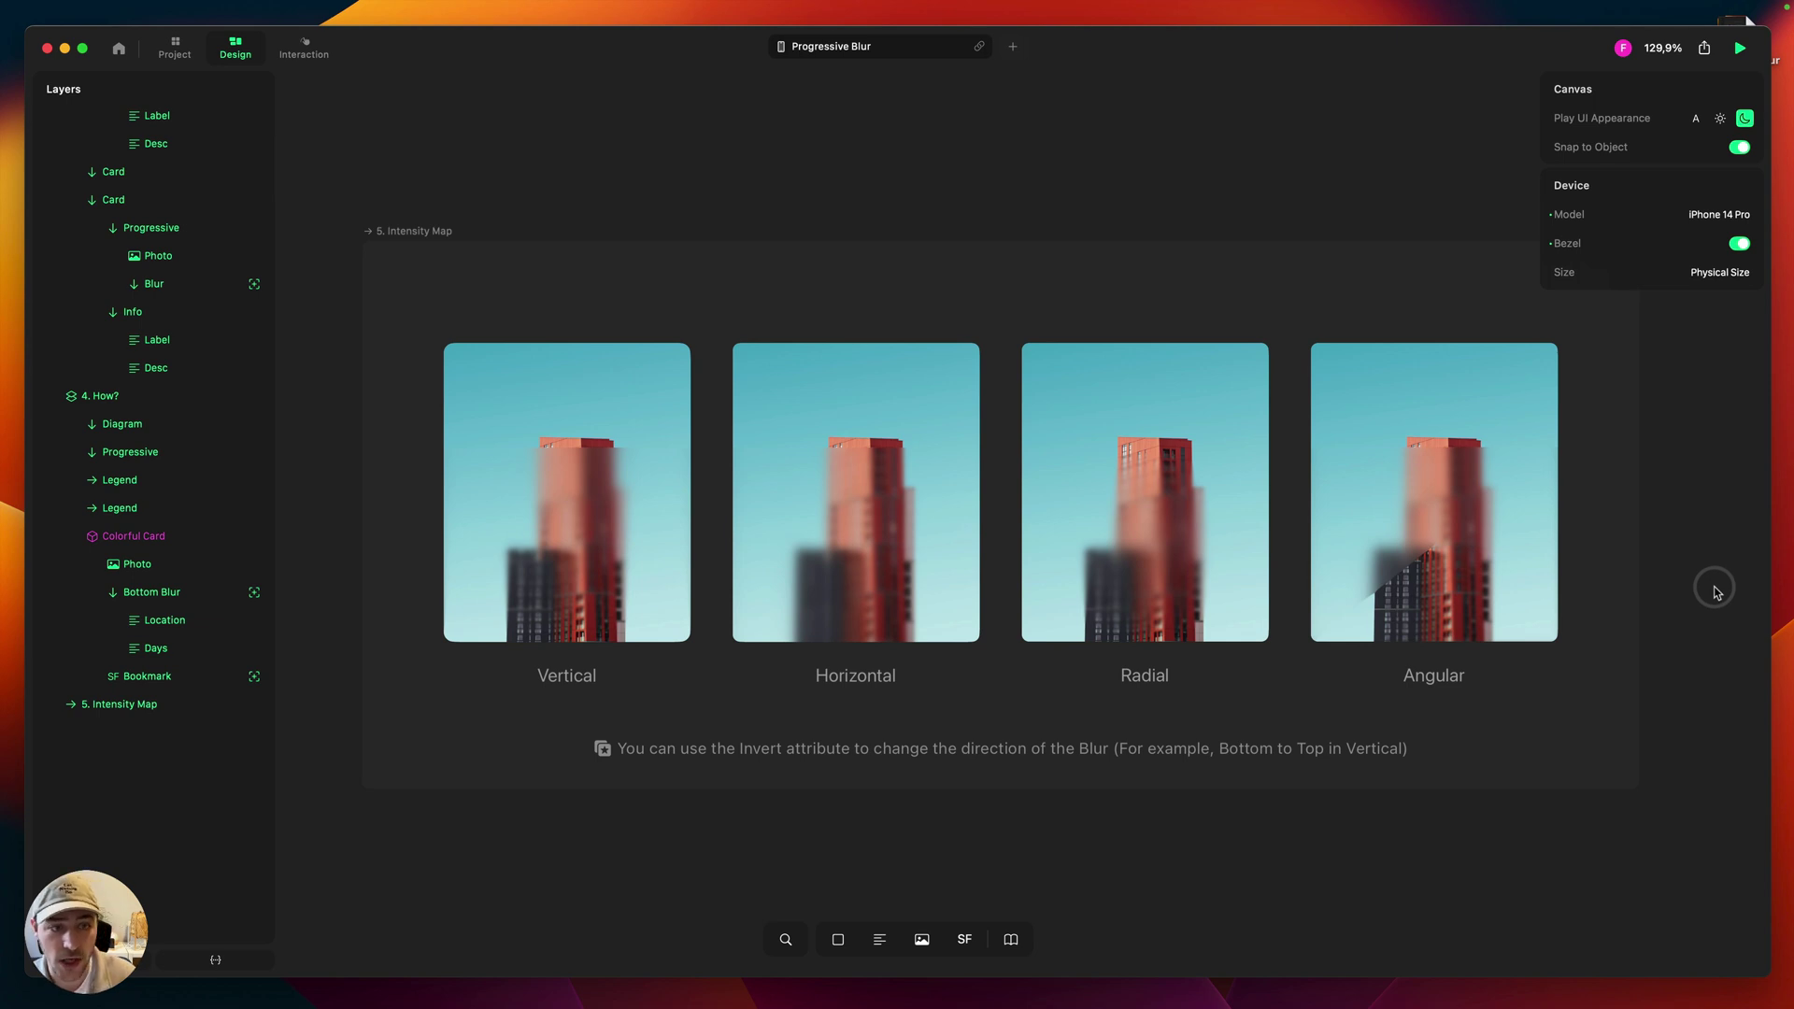
left_click(581, 520)
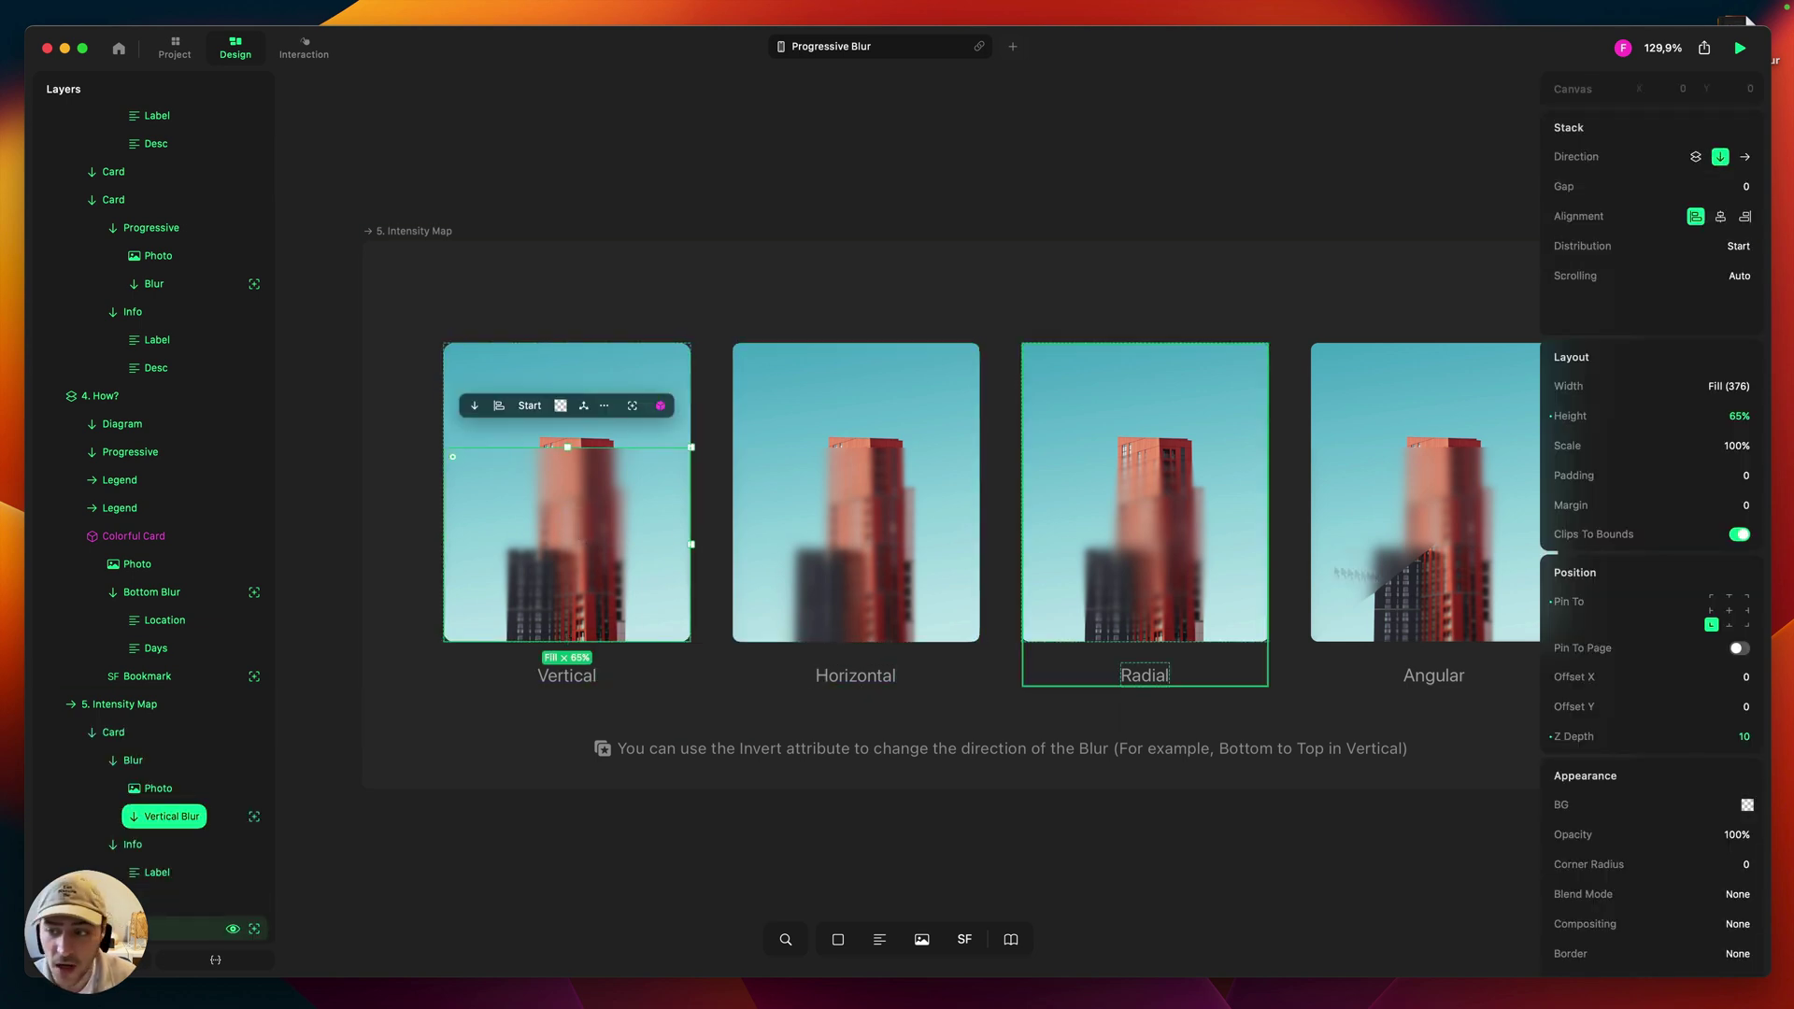
scroll(1644, 645, "down", 5)
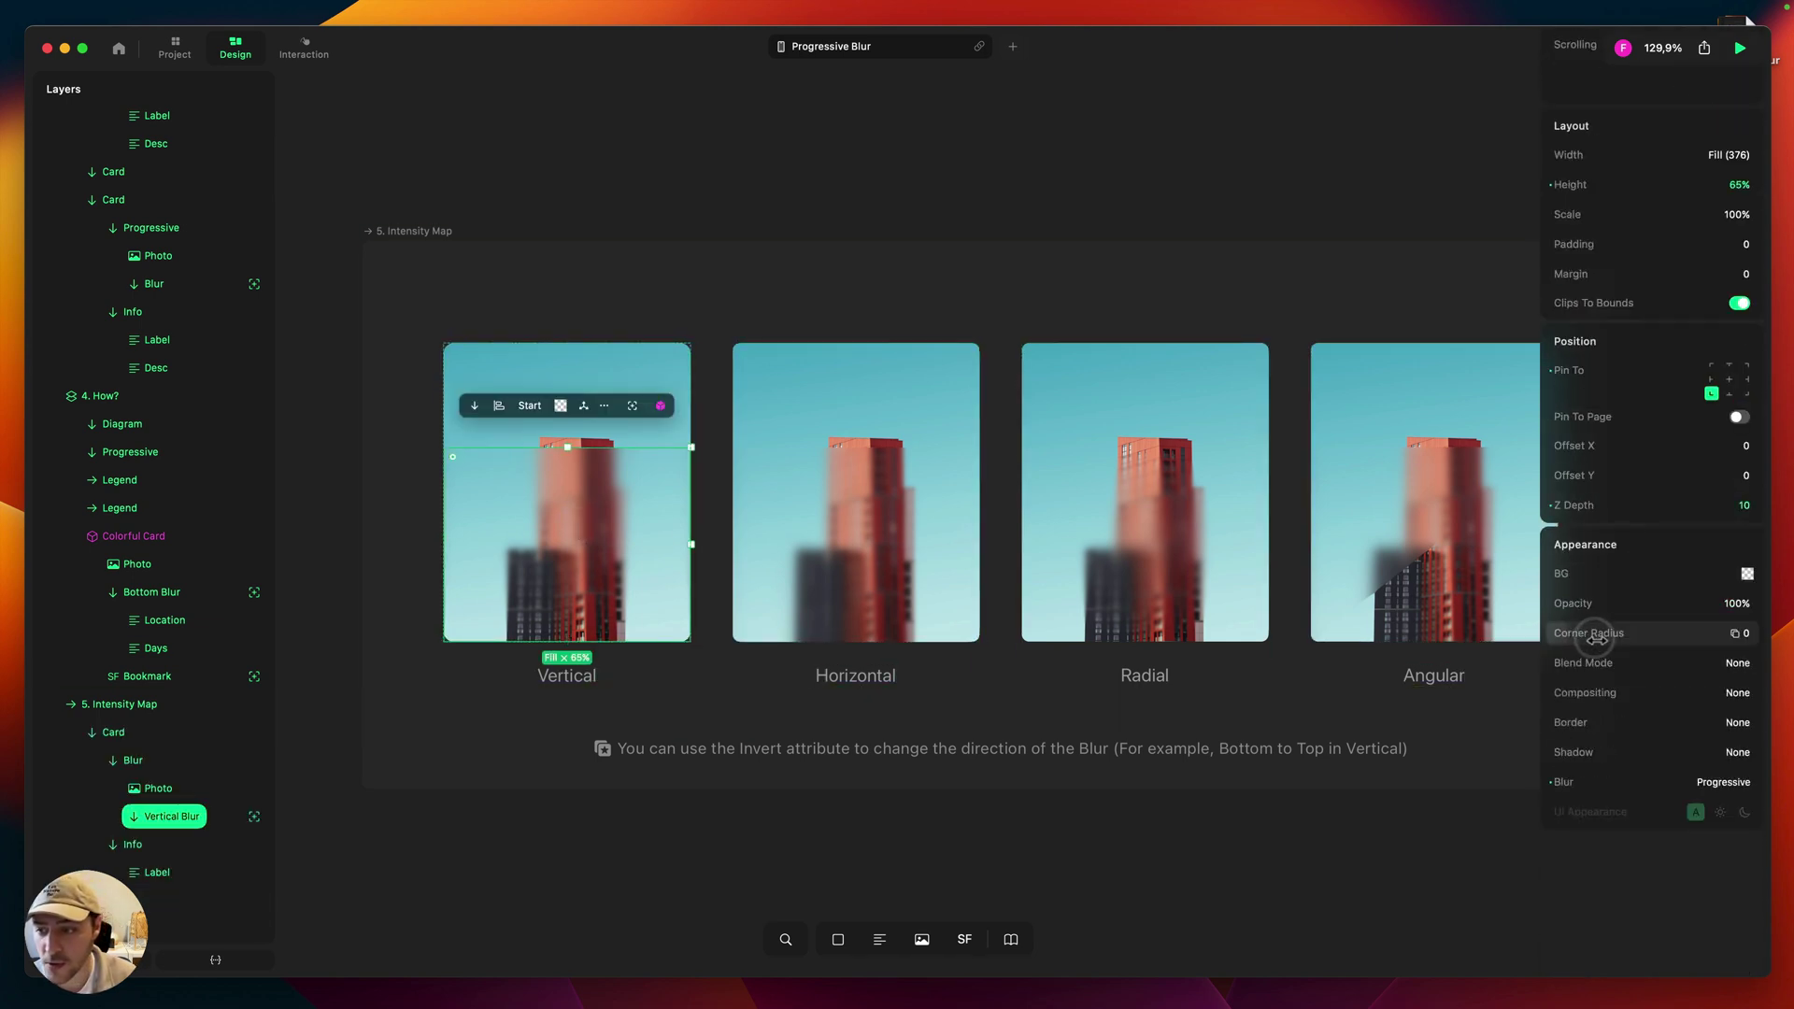
left_click(1695, 780)
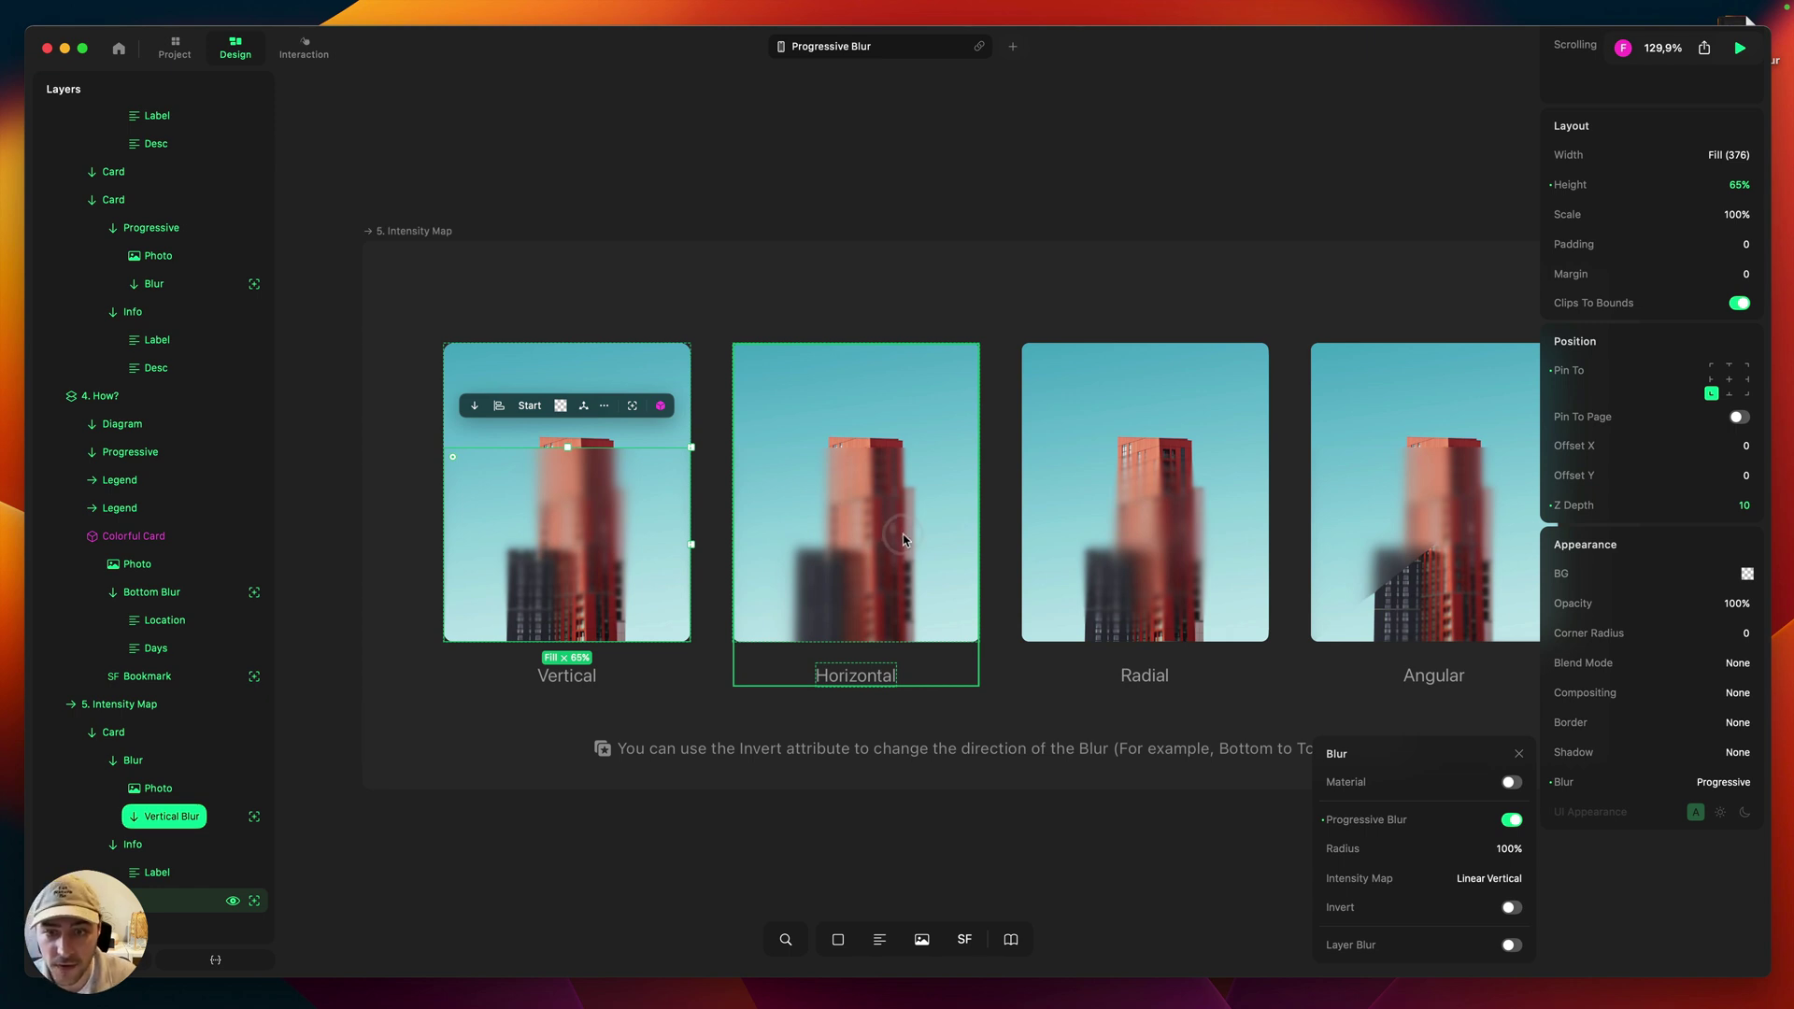
left_click(1243, 191)
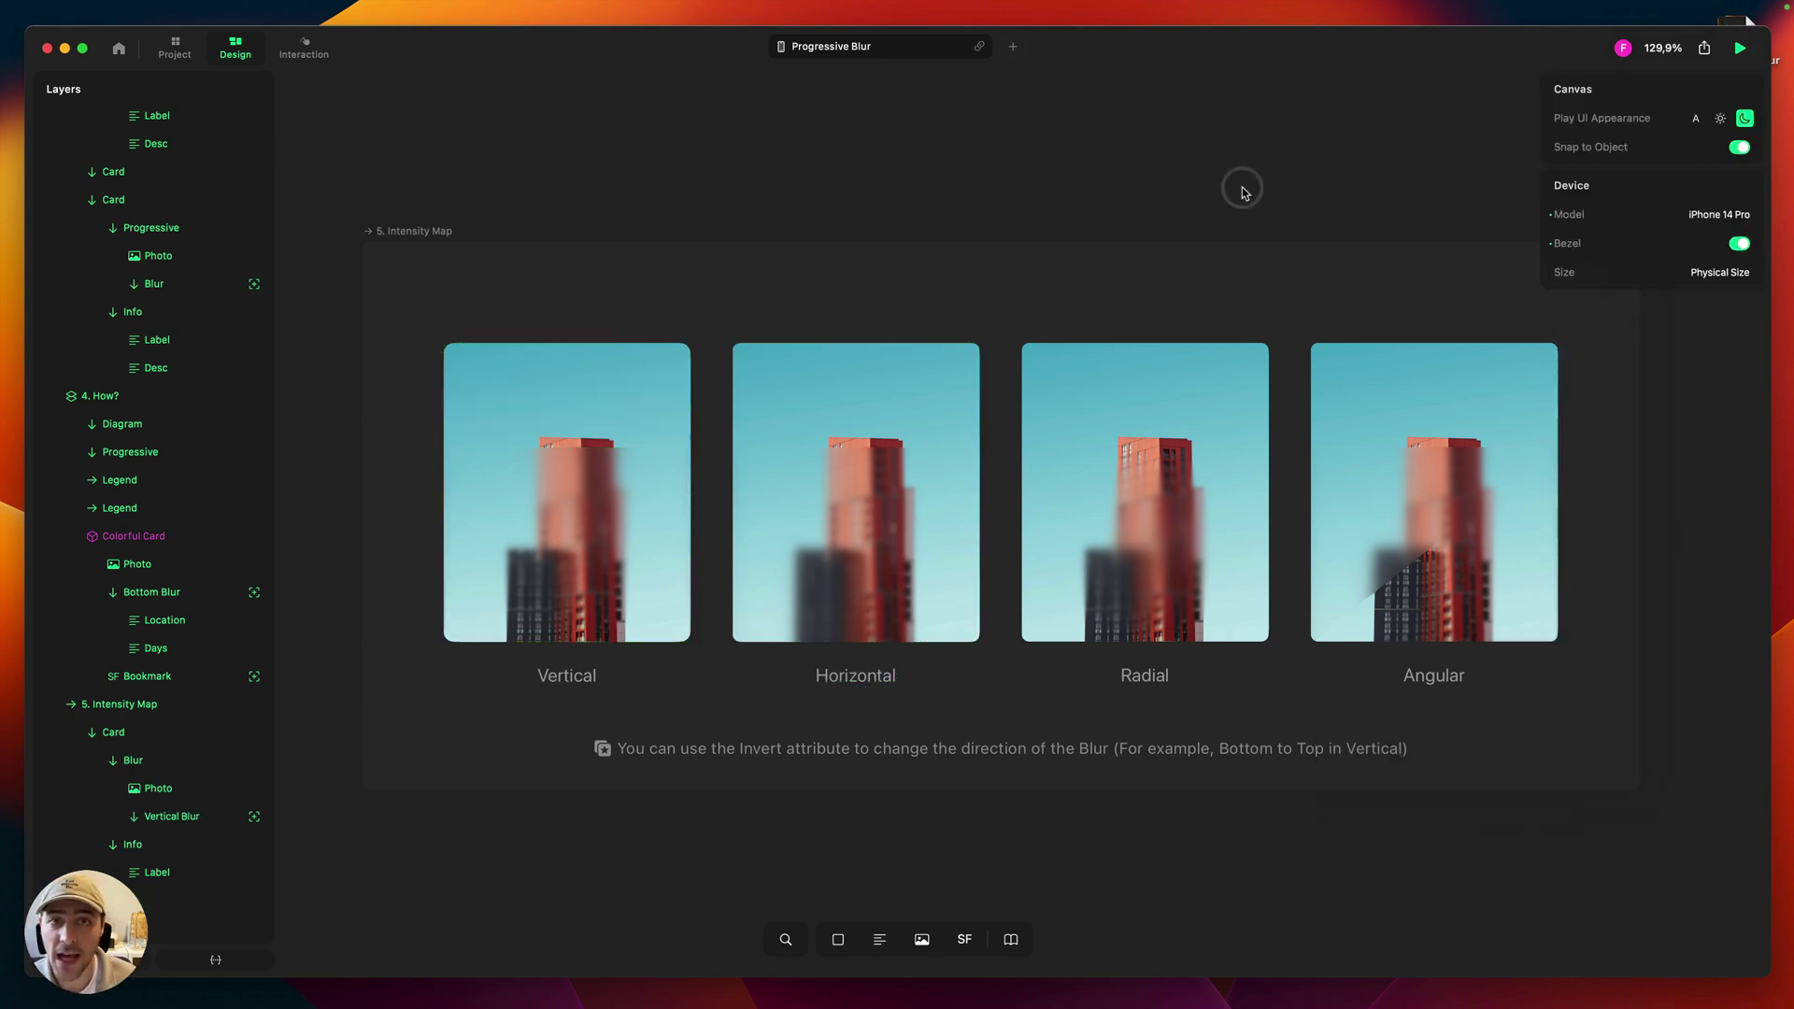